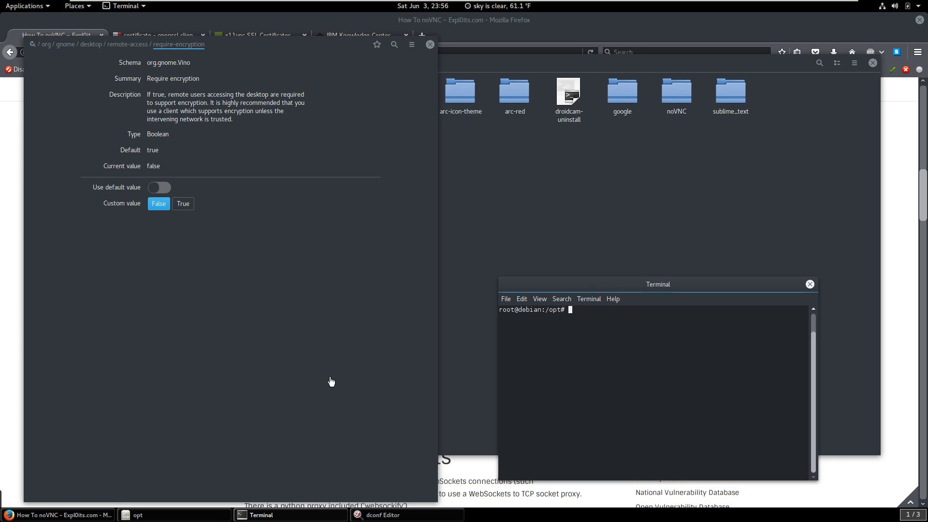
pyautogui.press('super')
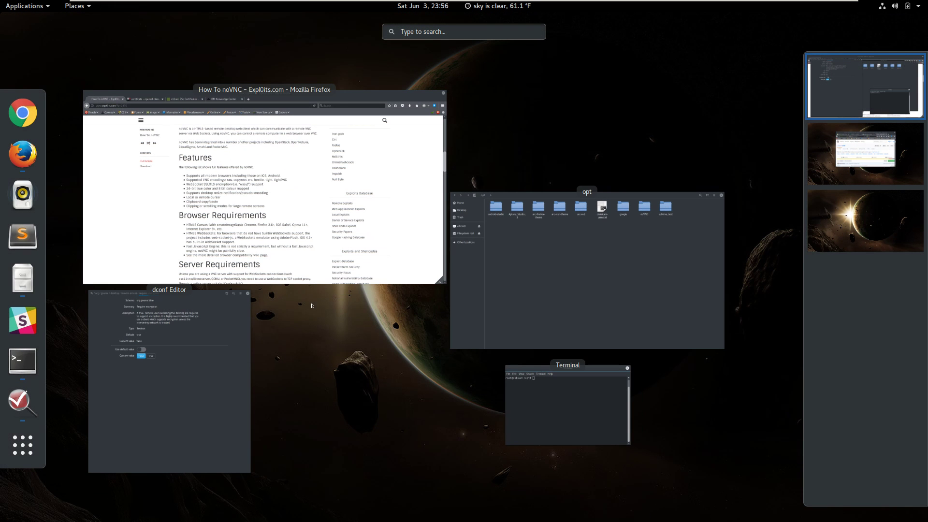
pyautogui.write('dcon')
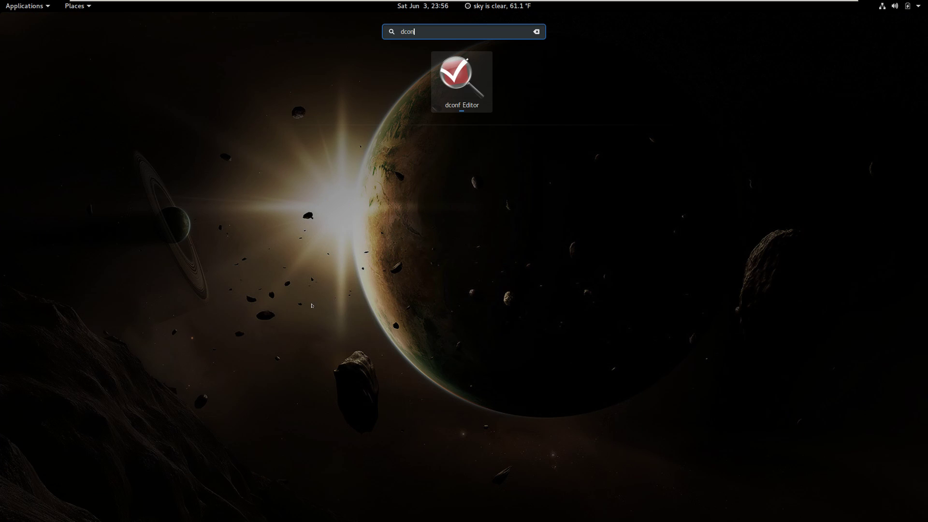
pyautogui.hotkey('ctrl', 'a')
pyautogui.press('BackSpace')
pyautogui.press('Escape')
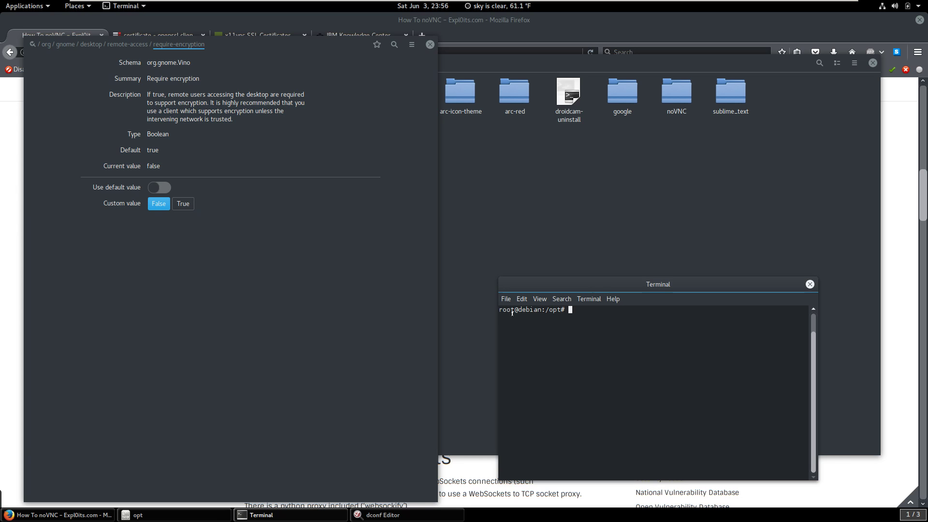
# Step: Search 'sharing' to open GNOME's Sharing panel and inspect the Screen Sharing options
pyautogui.press('super')
pyautogui.write('sha')
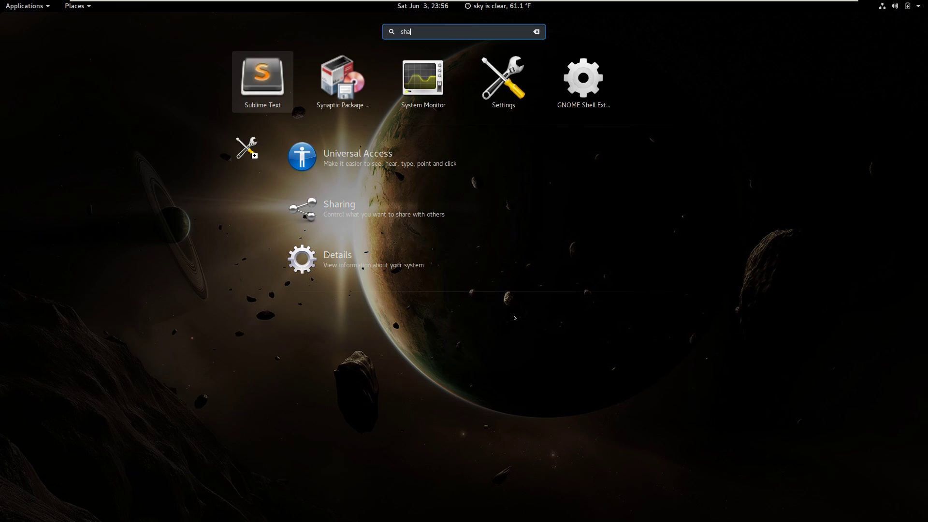
pyautogui.write('ring')
pyautogui.press('Down')
pyautogui.press('Down')
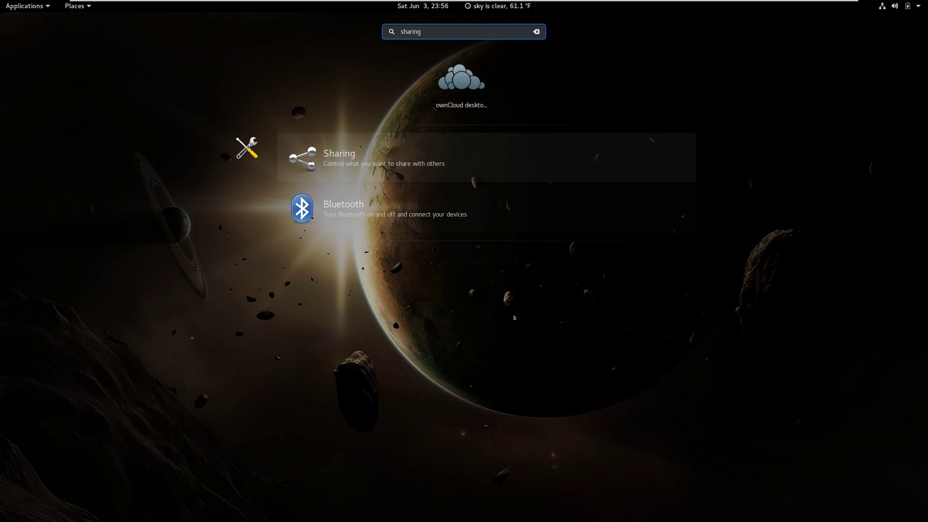
pyautogui.press('Up')
pyautogui.press('Return')
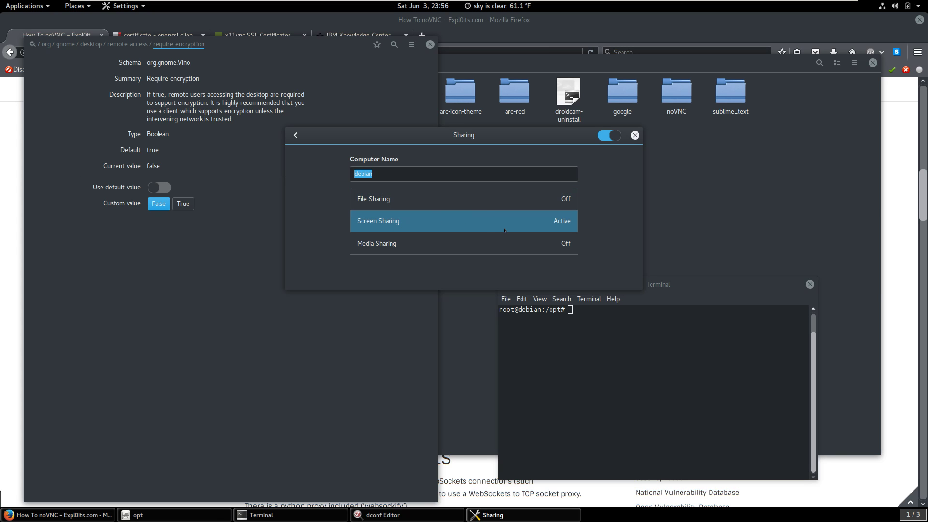
pyautogui.click(470, 222)
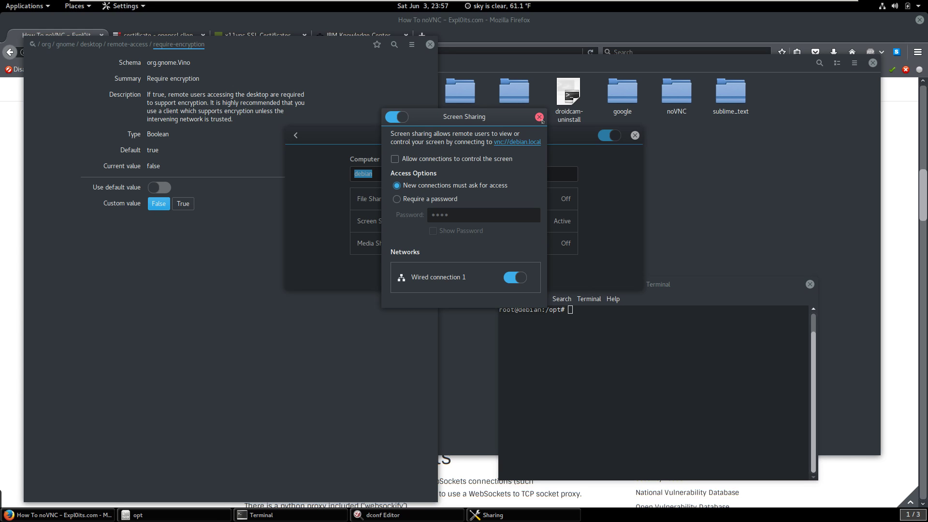
pyautogui.click(540, 118)
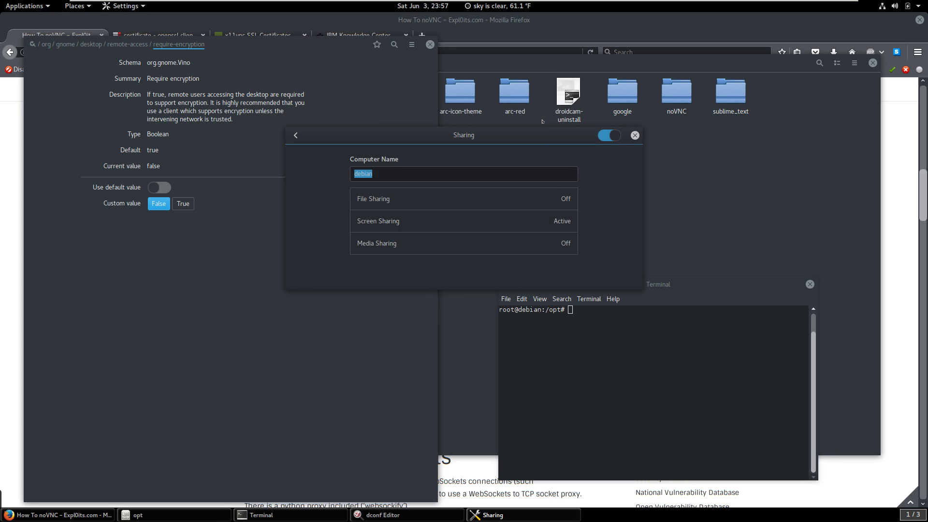
# Step: Cycle through the dconf Editor, opt folder and Terminal windows, ending with the terminal in front
pyautogui.click(566, 352)
pyautogui.hotkey('alt', 'Tab')
pyautogui.click(802, 187)
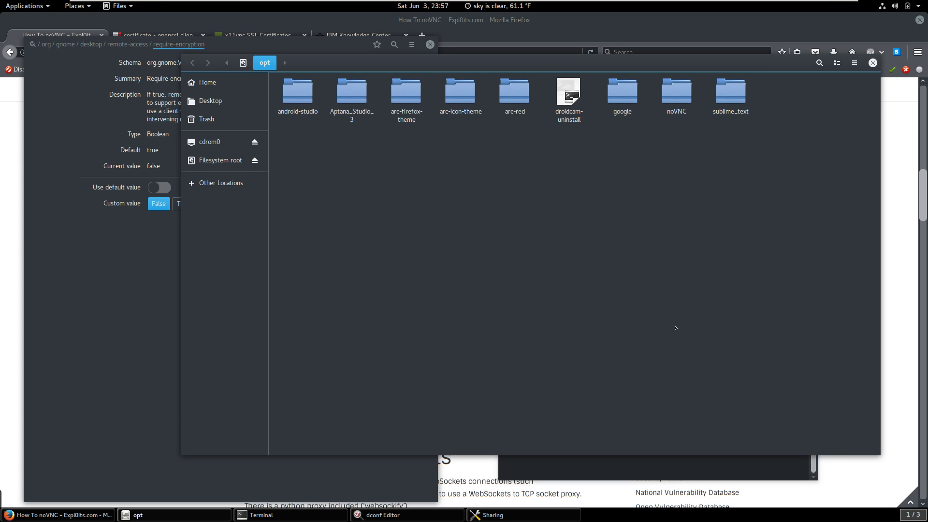
pyautogui.click(607, 461)
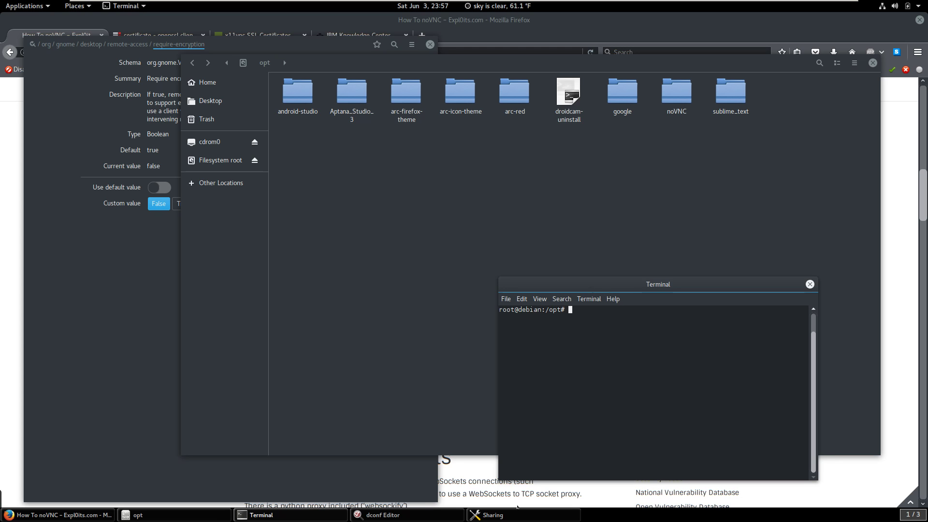
# Step: Scroll the Firefox noVNC tutorial to its Install noVNC on Linux section
pyautogui.click(476, 466)
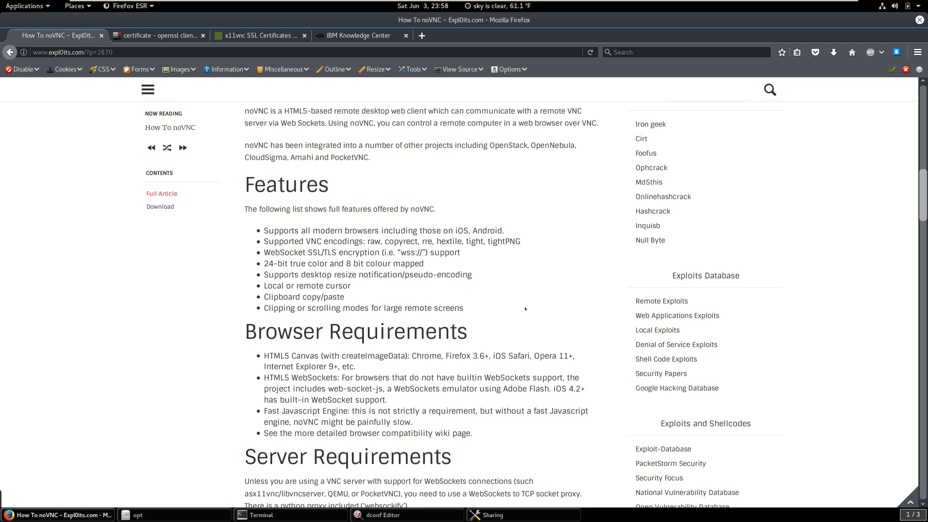
pyautogui.scroll(5, 353, 280)
pyautogui.scroll(-8, 367, 290)
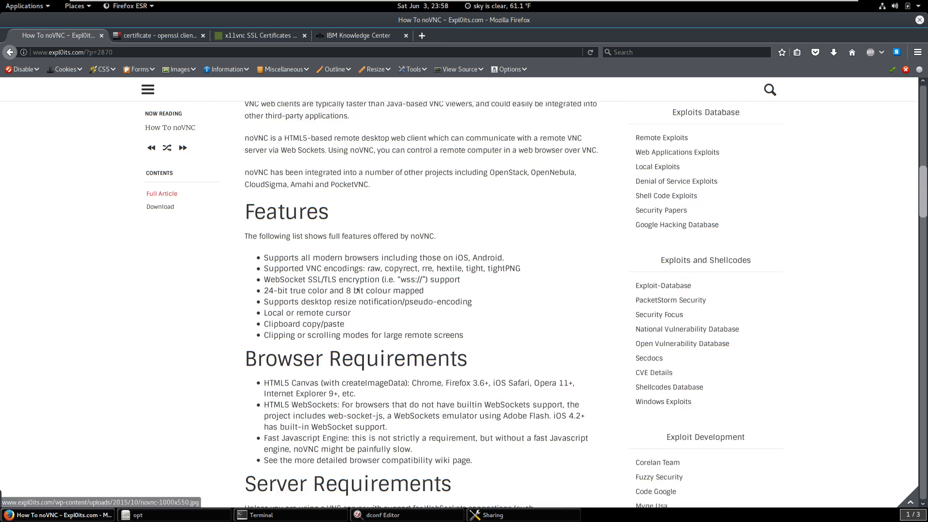
pyautogui.scroll(-5, 377, 301)
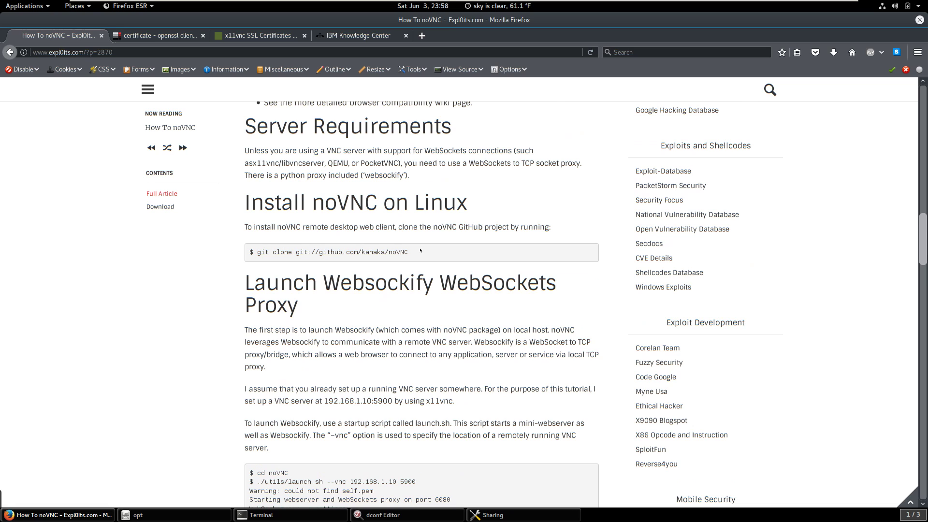
pyautogui.click(261, 515)
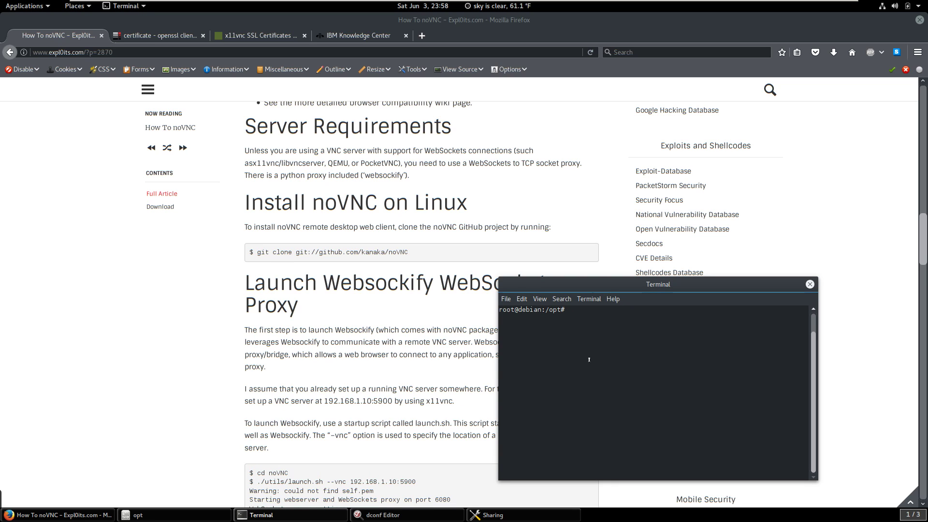
# Step: Draft the command 'apt -y install git' at the /opt root prompt
pyautogui.write('apt install')
pyautogui.write(' git')
pyautogui.press('Home')
pyautogui.press('Right')
pyautogui.press('Right')
pyautogui.press('Right')
pyautogui.write('-u')
pyautogui.press('BackSpace')
pyautogui.write('y')
# Step: Replace it with 'git clone git://github.com/kanaka.noVNC', then erase that draft too
pyautogui.press('End')
pyautogui.press('BackSpace')
pyautogui.press('BackSpace')
pyautogui.press('BackSpace')
pyautogui.press('BackSpace')
pyautogui.press('BackSpace')
pyautogui.press('BackSpace')
pyautogui.press('BackSpace')
pyautogui.press('BackSpace')
pyautogui.press('BackSpace')
pyautogui.press('BackSpace')
pyautogui.press('BackSpace')
pyautogui.press('BackSpace')
pyautogui.press('BackSpace')
pyautogui.press('BackSpace')
pyautogui.press('BackSpace')
pyautogui.press('BackSpace')
pyautogui.press('BackSpace')
pyautogui.press('BackSpace')
pyautogui.write('git clone git://github.com/kanaka.noVNC')
pyautogui.press('BackSpace')
pyautogui.press('BackSpace')
pyautogui.press('BackSpace')
pyautogui.press('BackSpace')
pyautogui.press('BackSpace')
pyautogui.press('BackSpace')
pyautogui.write('/noVNC')
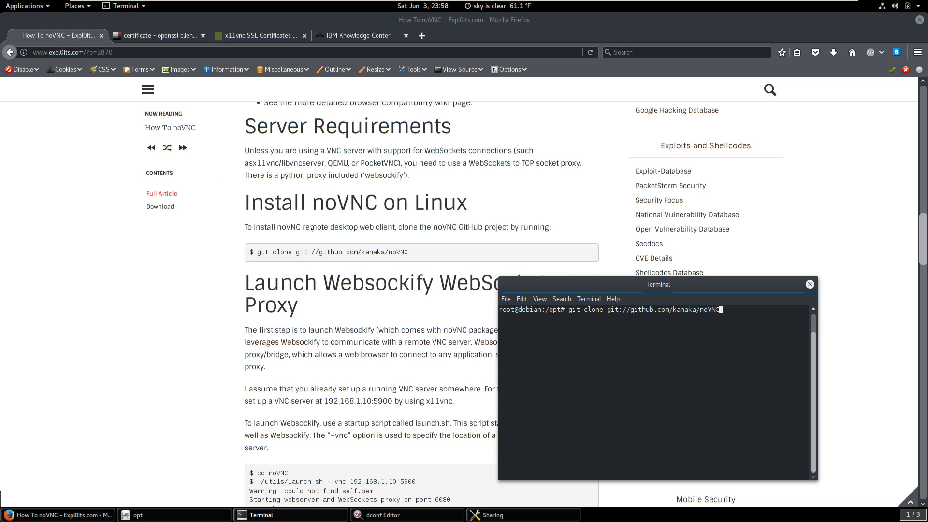
pyautogui.press('BackSpace')
pyautogui.press('BackSpace')
pyautogui.press('BackSpace')
pyautogui.press('BackSpace')
pyautogui.press('BackSpace')
pyautogui.press('BackSpace')
pyautogui.press('BackSpace')
pyautogui.press('BackSpace')
pyautogui.press('BackSpace')
pyautogui.press('BackSpace')
pyautogui.press('BackSpace')
pyautogui.press('BackSpace')
pyautogui.press('BackSpace')
pyautogui.press('BackSpace')
pyautogui.press('BackSpace')
pyautogui.press('BackSpace')
pyautogui.press('BackSpace')
pyautogui.press('BackSpace')
pyautogui.press('BackSpace')
pyautogui.press('BackSpace')
pyautogui.press('BackSpace')
pyautogui.press('BackSpace')
pyautogui.press('BackSpace')
pyautogui.press('BackSpace')
pyautogui.press('BackSpace')
pyautogui.press('BackSpace')
pyautogui.press('BackSpace')
pyautogui.press('BackSpace')
pyautogui.press('BackSpace')
pyautogui.press('BackSpace')
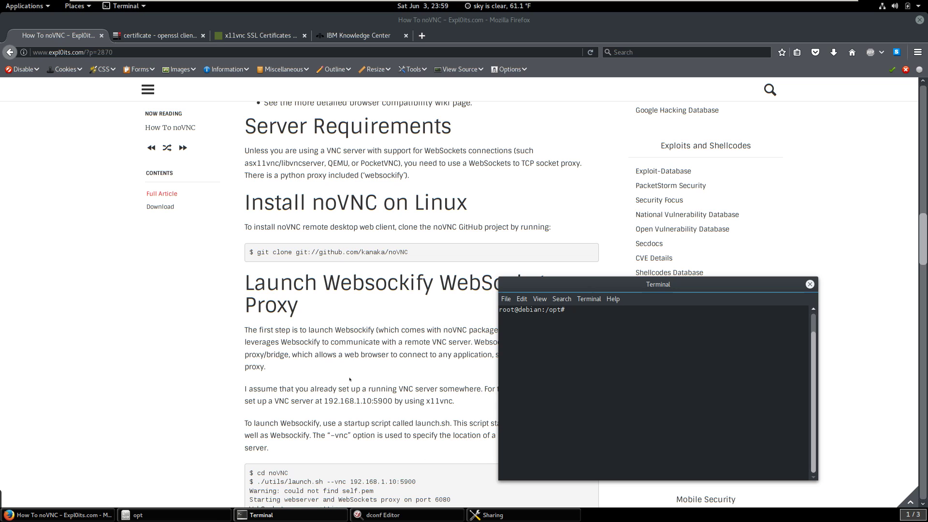
# Step: Browse into the noVNC/utils folder in the Files window
pyautogui.click(170, 516)
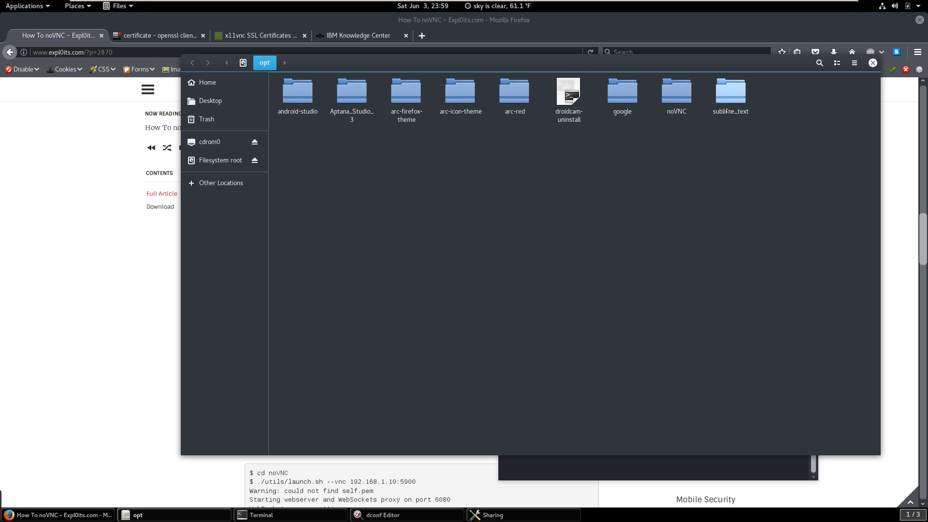
pyautogui.doubleClick(676, 94)
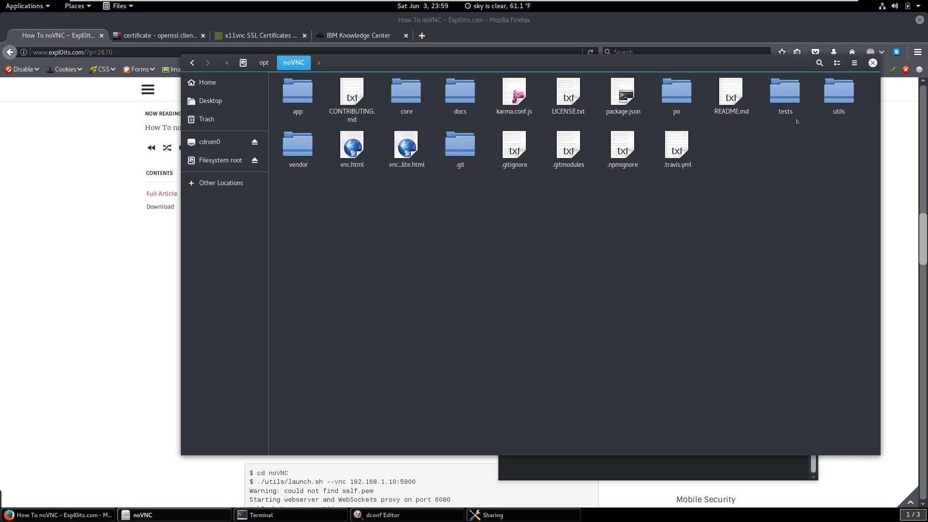
pyautogui.doubleClick(845, 102)
# Step: Change the terminal into noVNC/utils using cd with Tab completion
pyautogui.click(561, 461)
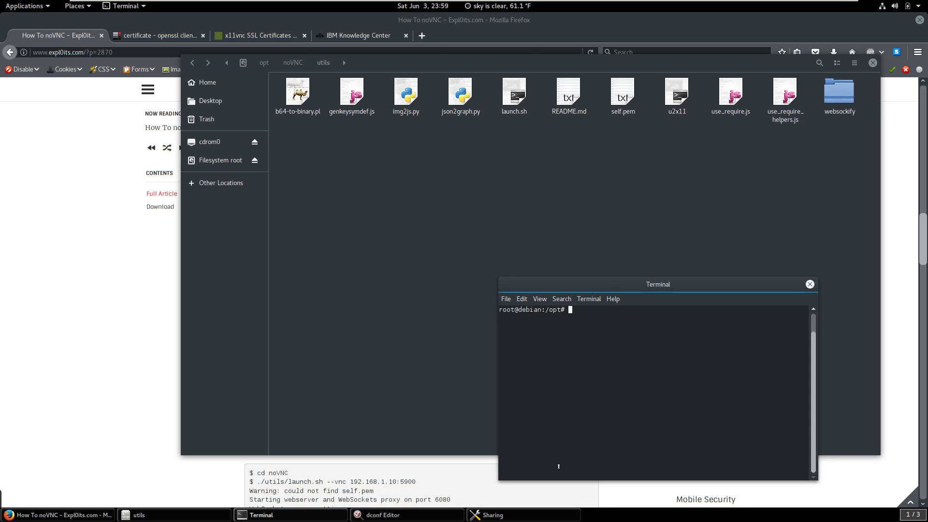
pyautogui.write('cd no')
pyautogui.press('Tab')
pyautogui.write('uti')
pyautogui.press('Tab')
pyautogui.press('Return')
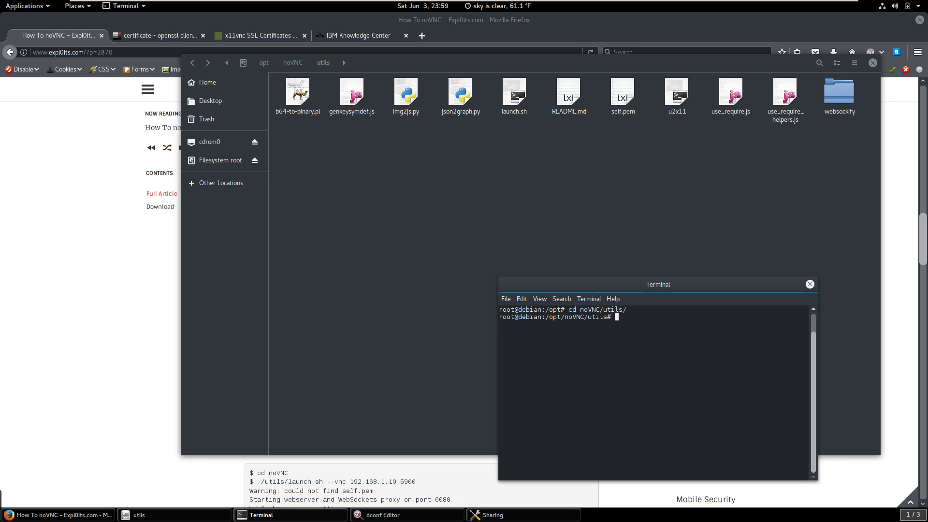
# Step: Select self.pem in the noVNC utils folder to confirm its 3.1 kB size
pyautogui.click(391, 514)
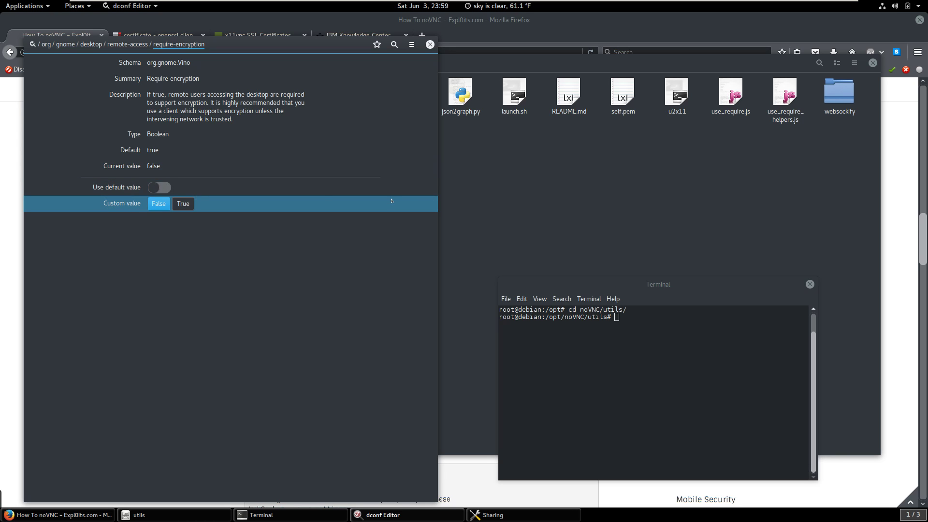
pyautogui.click(606, 138)
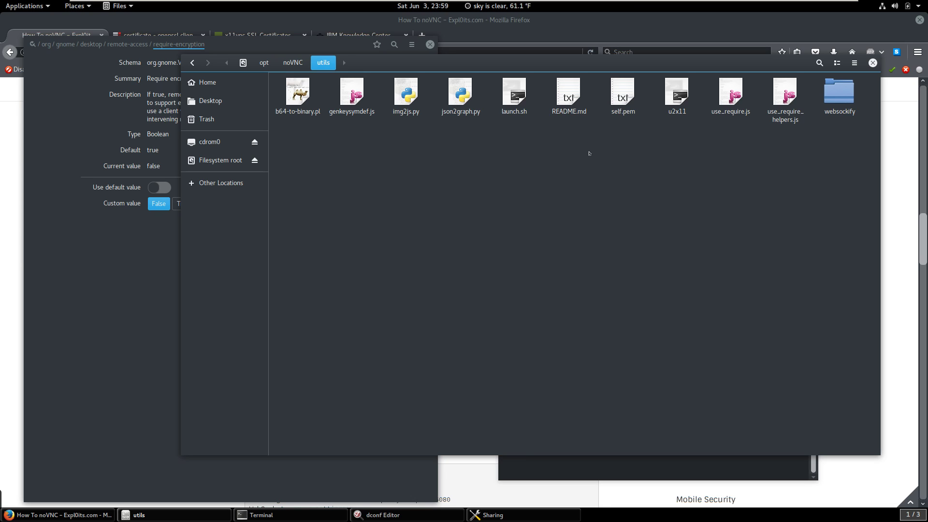
pyautogui.click(623, 101)
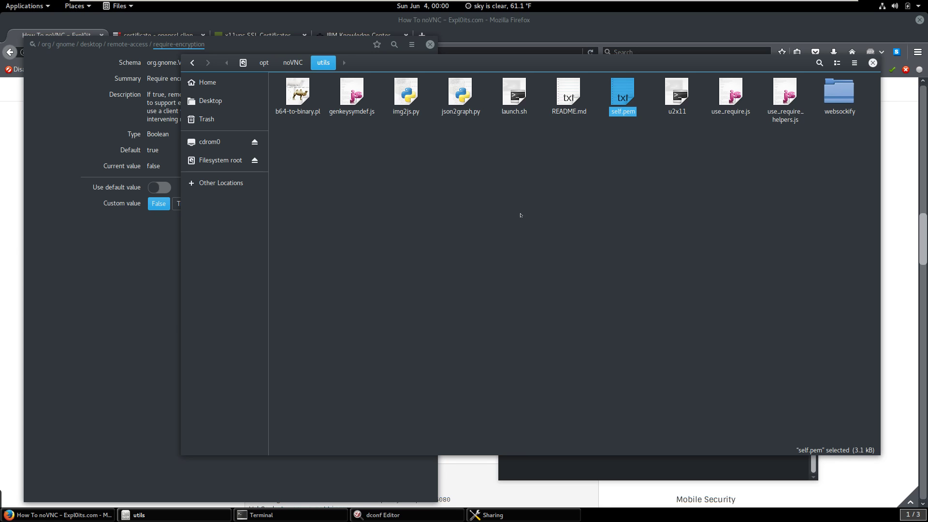
pyautogui.rightClick(511, 100)
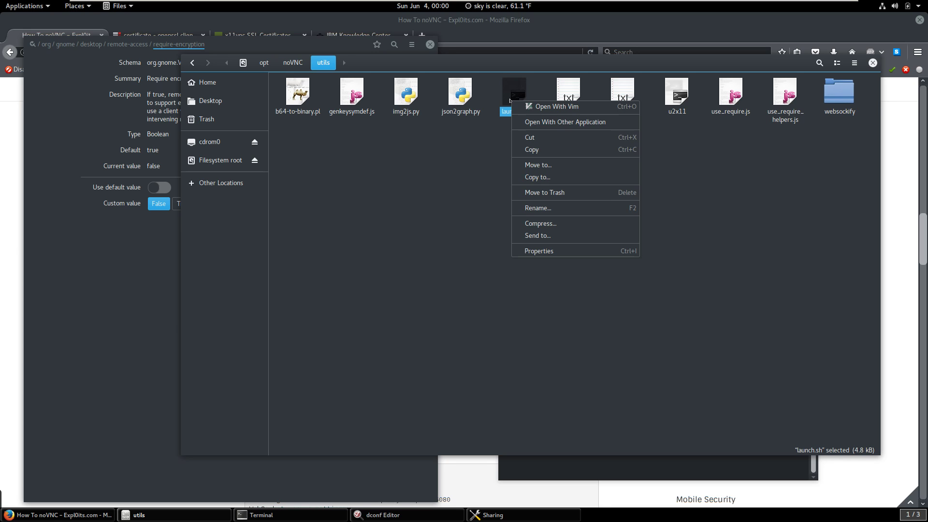
pyautogui.click(556, 122)
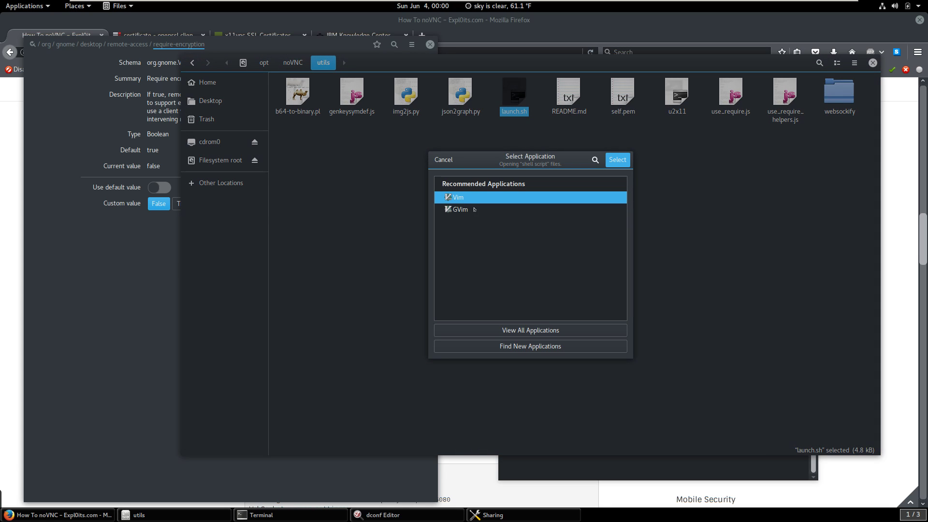
pyautogui.click(541, 331)
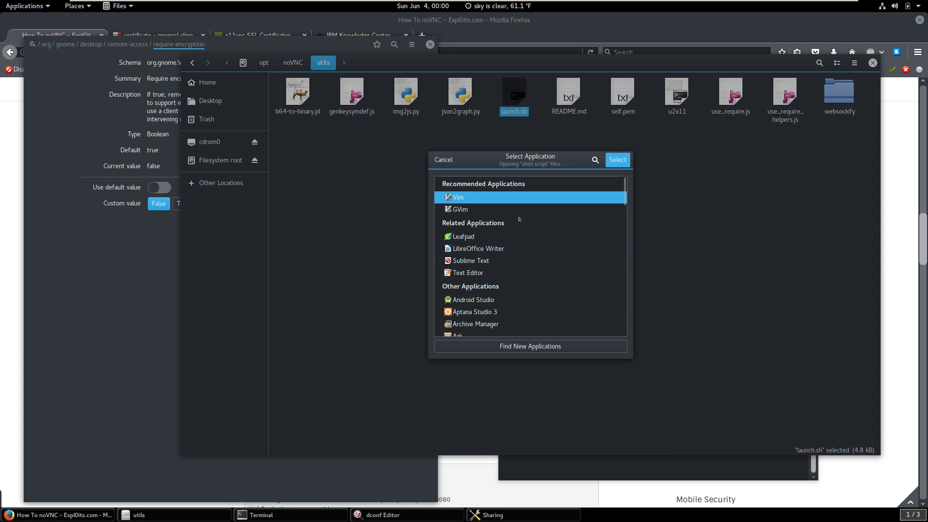
pyautogui.click(492, 248)
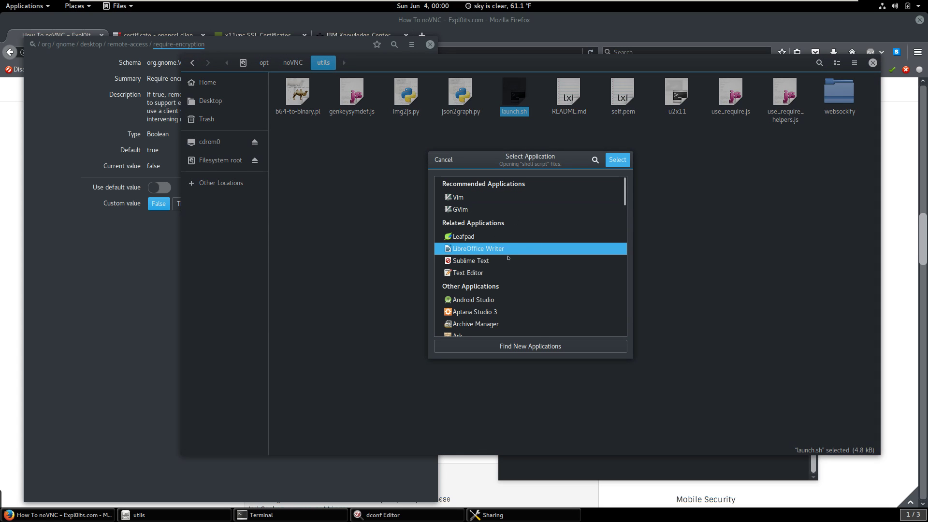
pyautogui.click(484, 274)
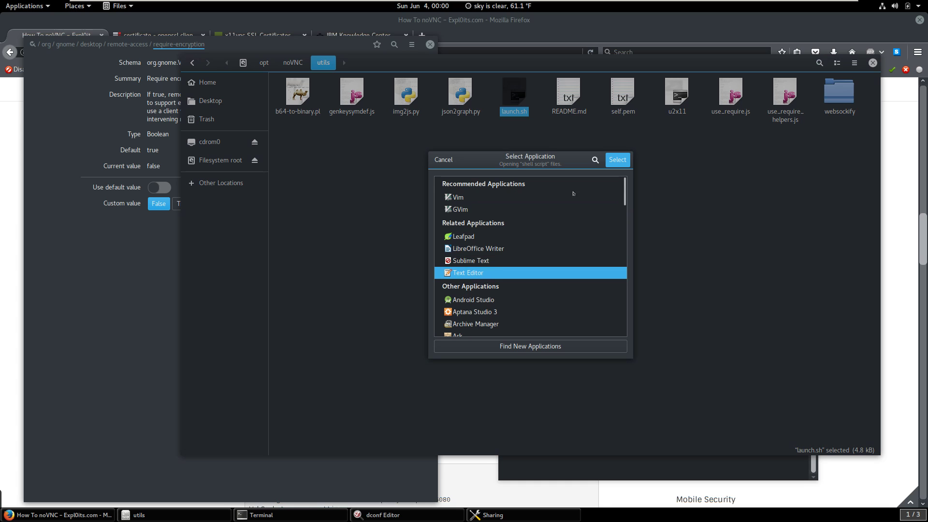
pyautogui.click(617, 161)
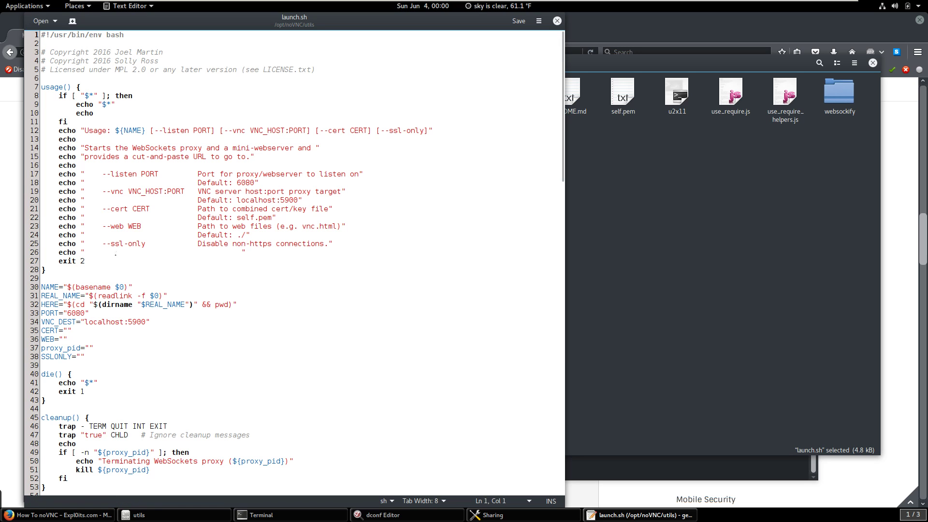
pyautogui.scroll(-2, 111, 260)
pyautogui.scroll(2, 157, 217)
# Step: Close launch.sh and run './launch.sh --ssl-only' from the noVNC/utils terminal
pyautogui.click(556, 21)
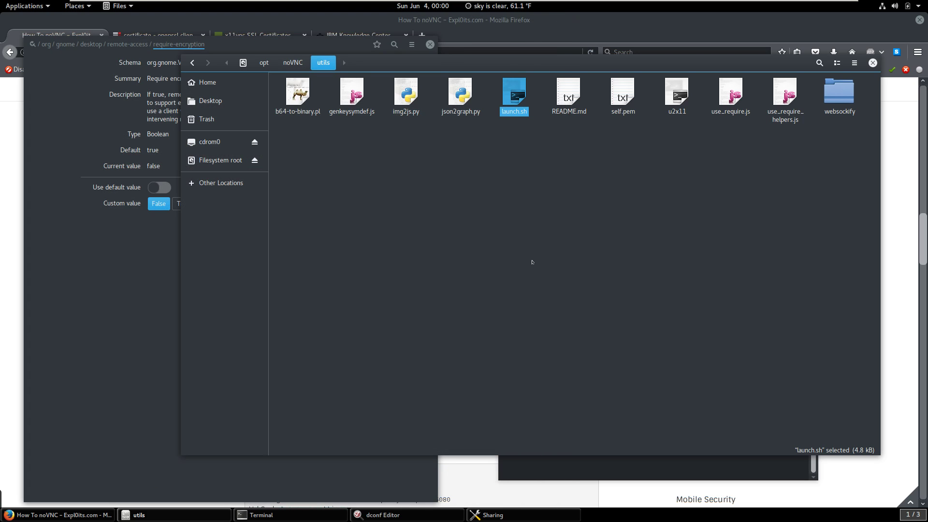
pyautogui.click(560, 465)
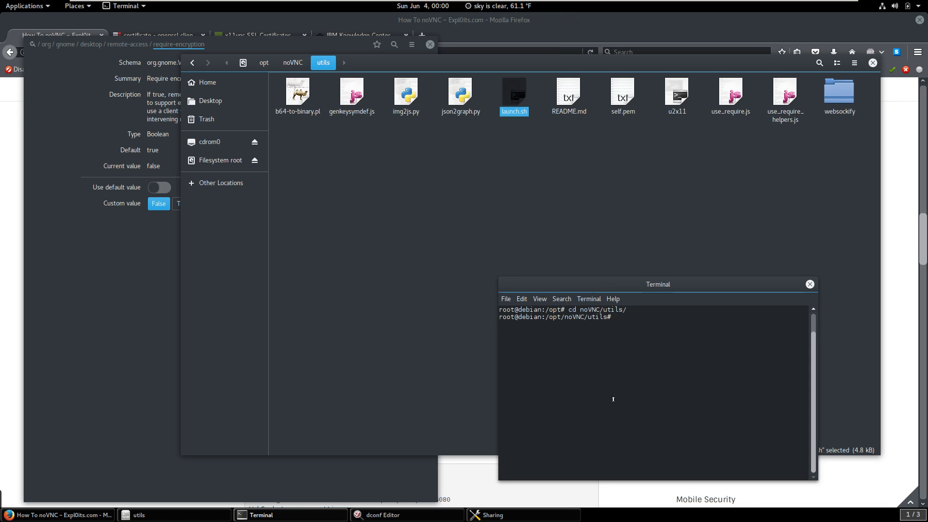
pyautogui.write('./laun')
pyautogui.press('Tab')
pyautogui.write('--ssl-only')
pyautogui.press('Return')
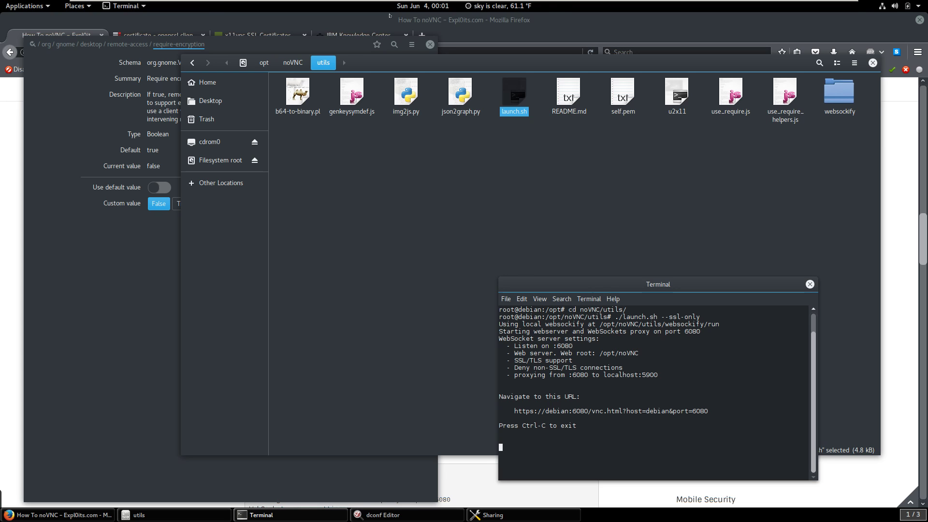
pyautogui.moveTo(455, 4)
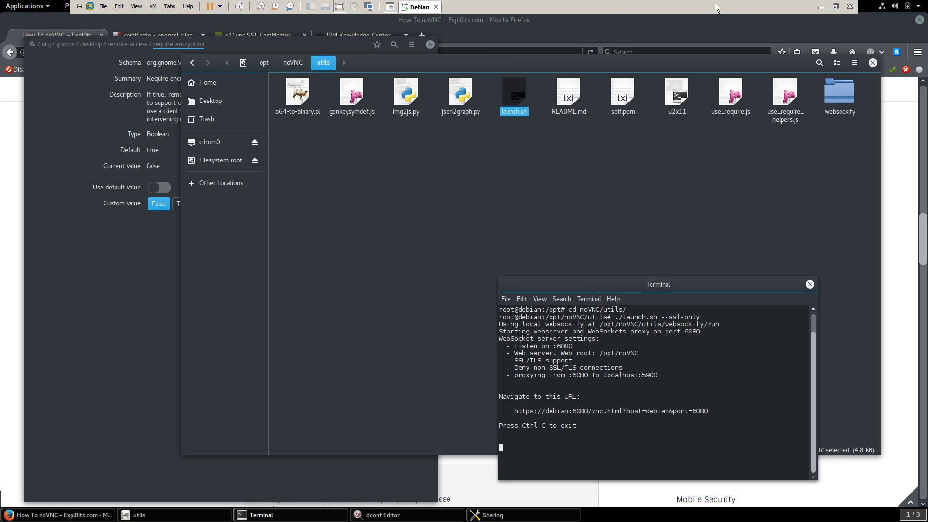
# Step: Exit the VM's full screen, restore and move its window aside, and activate host Firefox
pyautogui.hotkey('ctrl', 'alt', 'Return')
pyautogui.doubleClick(448, 4)
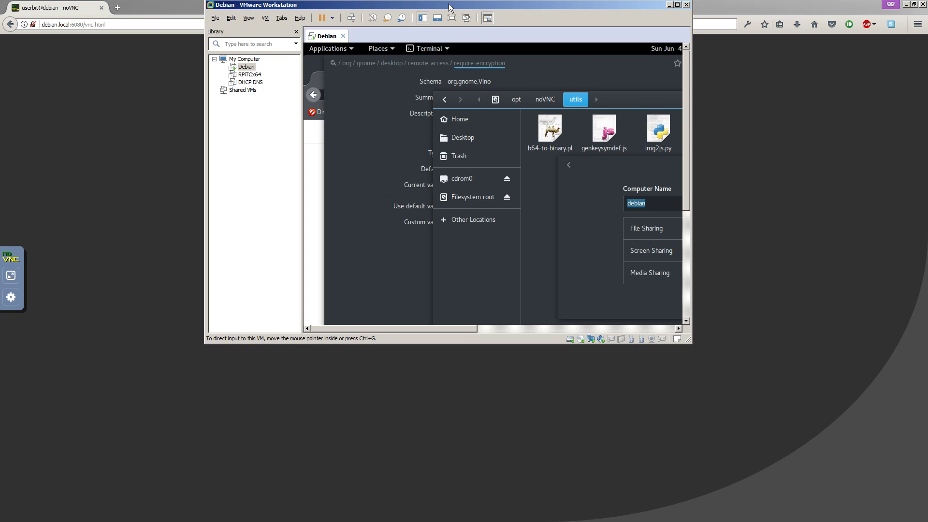
pyautogui.moveTo(451, 7); pyautogui.dragTo(622, 70)
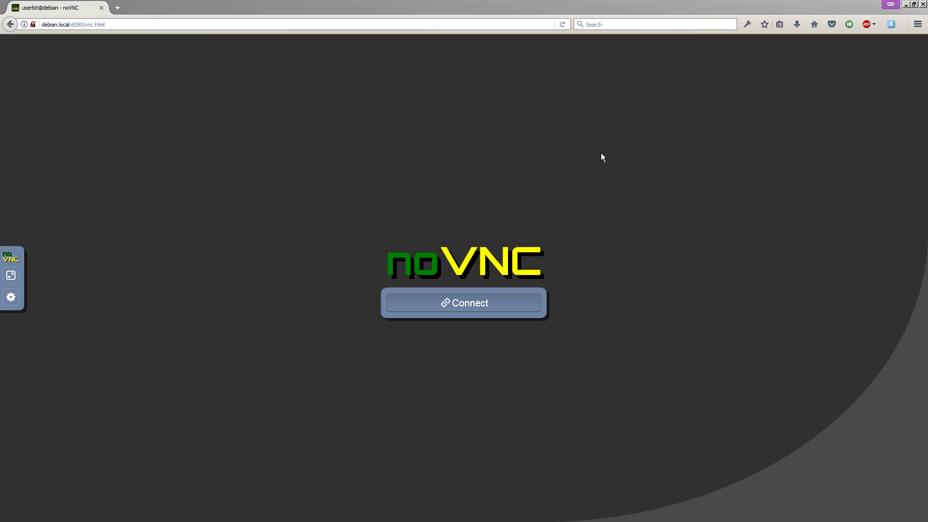
pyautogui.click(558, 54)
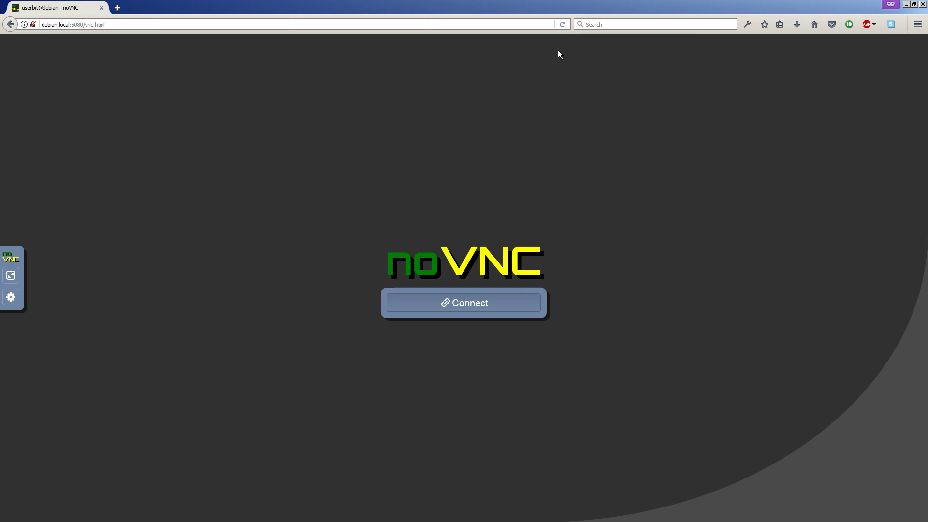
pyautogui.click(564, 22)
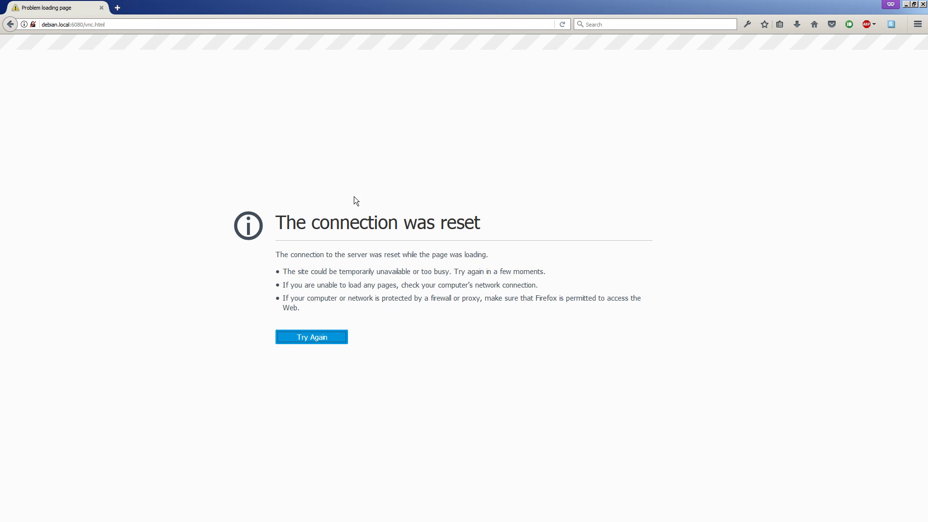
pyautogui.click(345, 24)
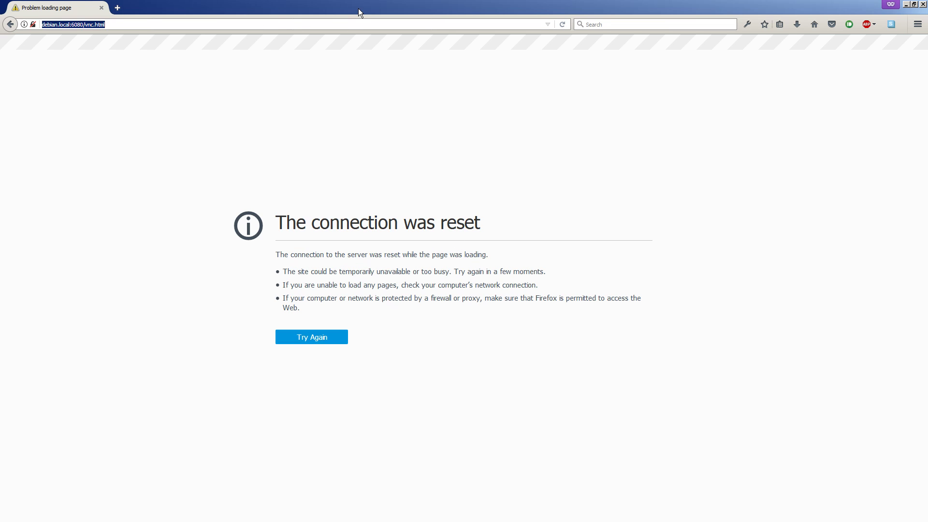
pyautogui.press('Home')
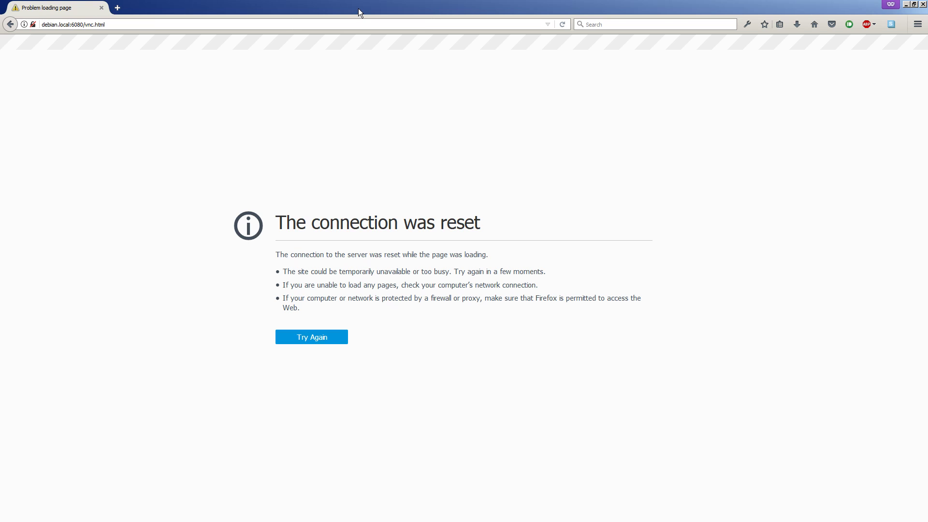
pyautogui.write('http')
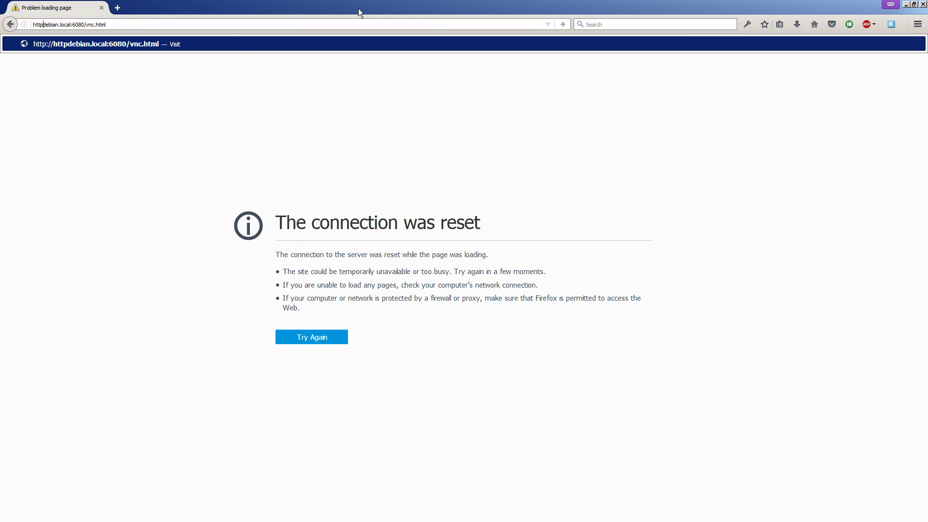
pyautogui.write('s://')
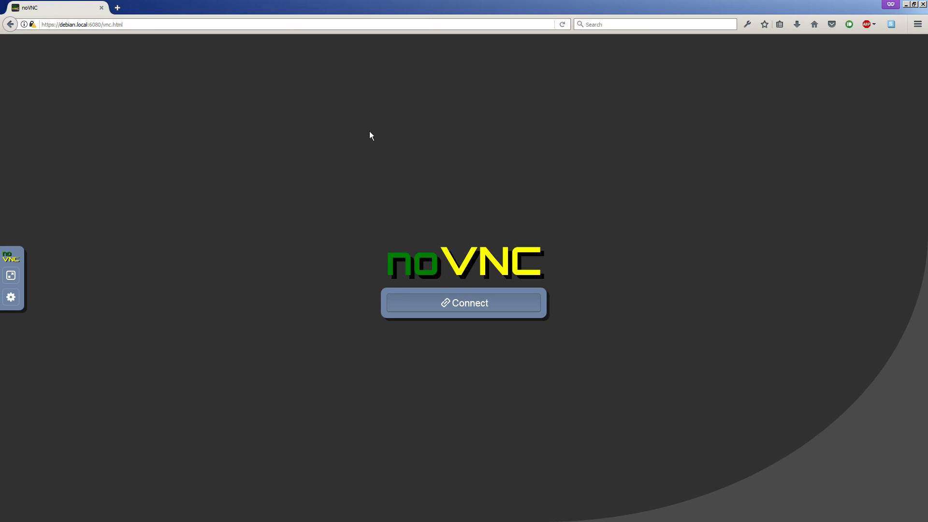
# Step: Set noVNC Scaling Mode to Local Downscaling, expand Advanced and WebSocket settings, and go fullscreen
pyautogui.click(10, 297)
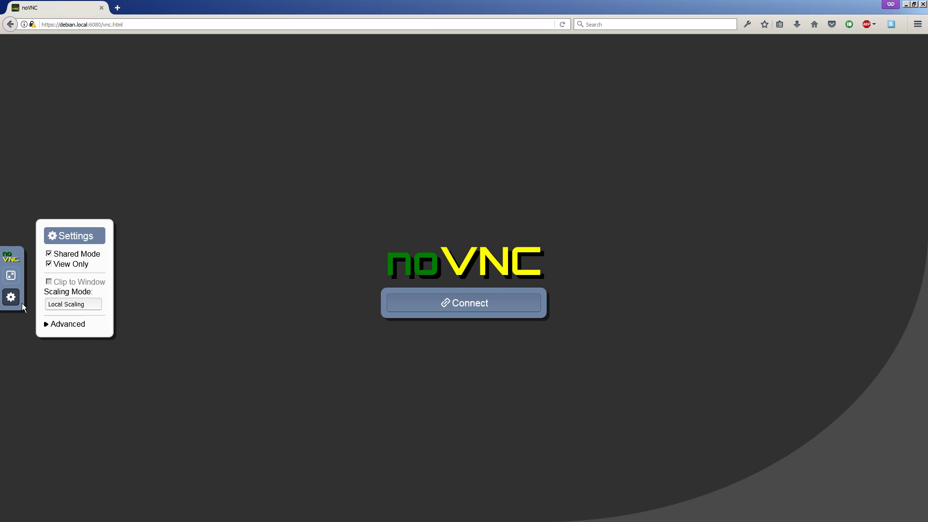
pyautogui.click(73, 306)
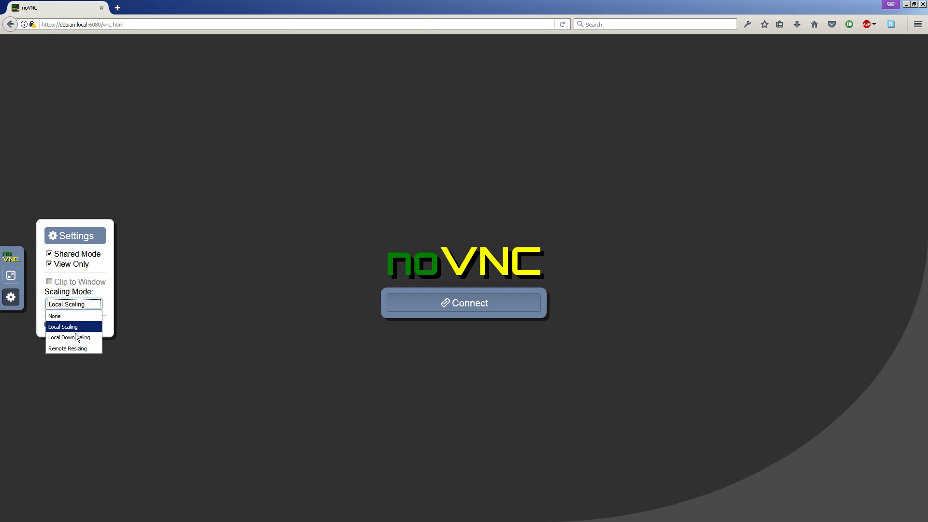
pyautogui.click(77, 337)
pyautogui.click(74, 328)
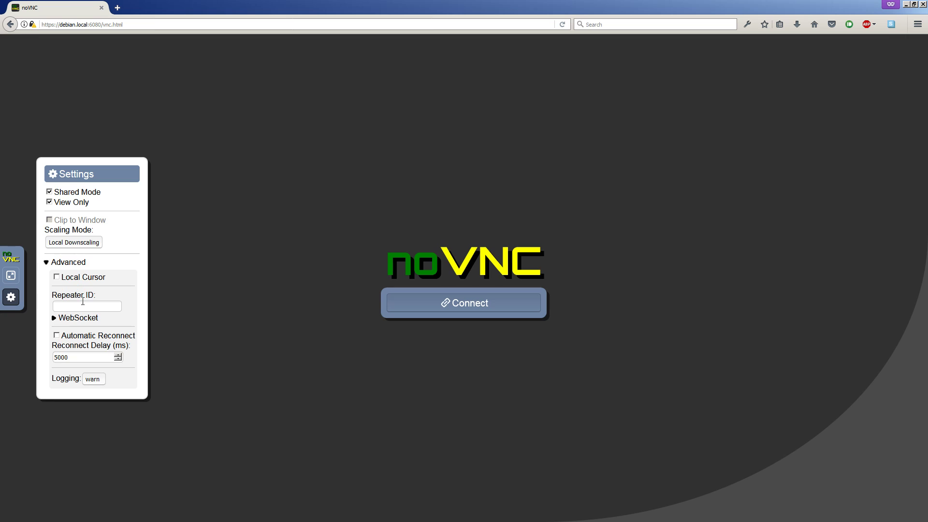
pyautogui.click(78, 318)
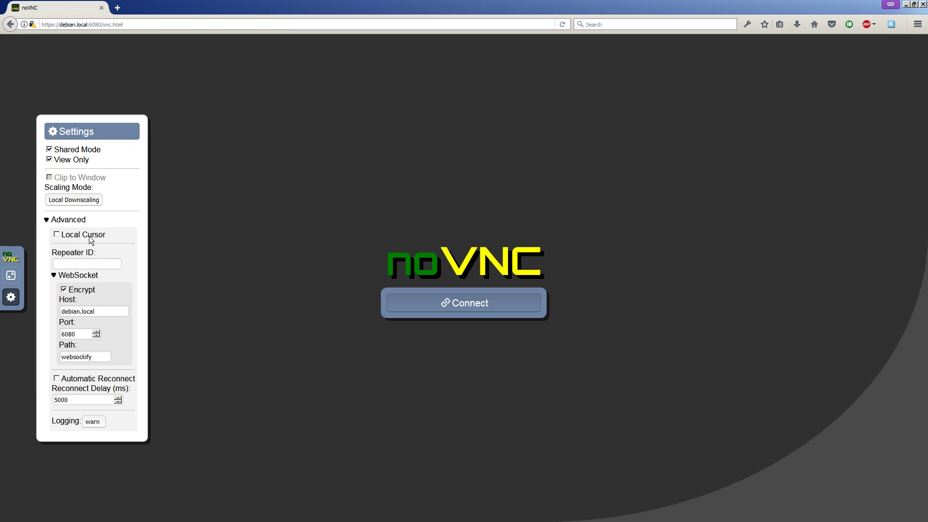
pyautogui.click(77, 150)
pyautogui.click(10, 275)
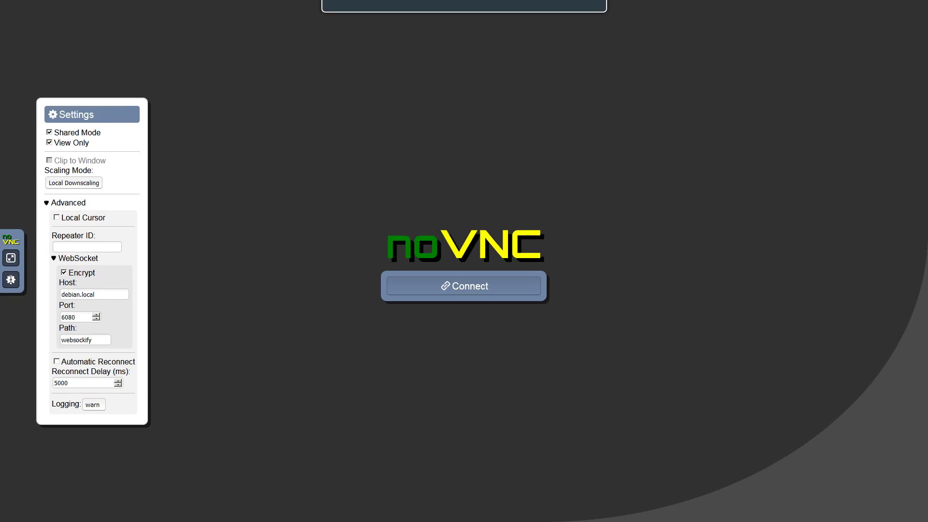
pyautogui.click(18, 281)
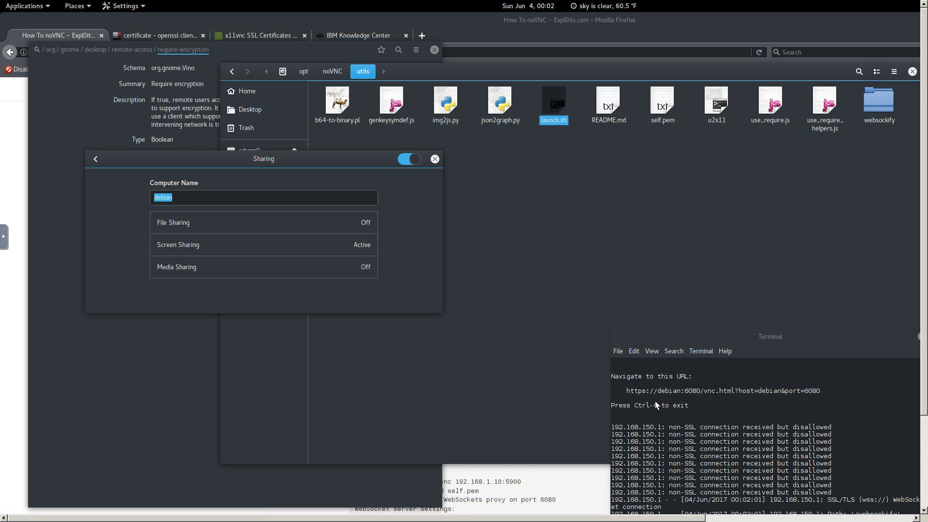
# Step: Open the remote Screen Sharing options, then exit noVNC full screen to show the desktop inside Firefox
pyautogui.click(268, 240)
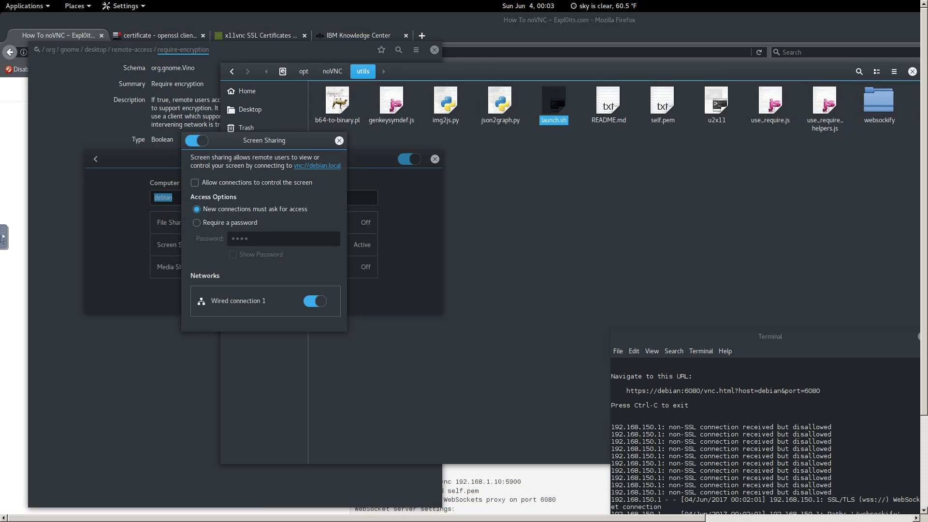
pyautogui.click(4, 238)
pyautogui.click(11, 258)
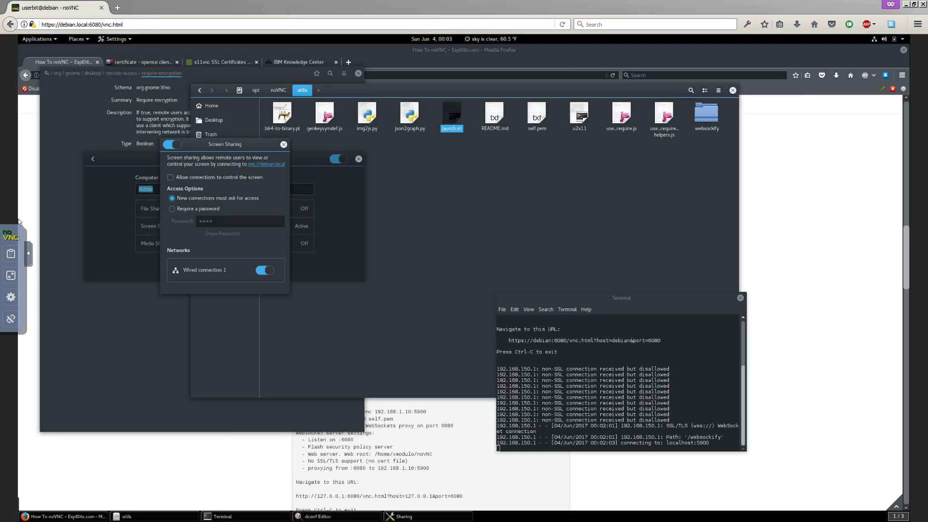
# Step: Allow remote control of the Debian screen, untick noVNC View Only, and disconnect the session
pyautogui.click(171, 178)
pyautogui.click(10, 298)
pyautogui.click(75, 163)
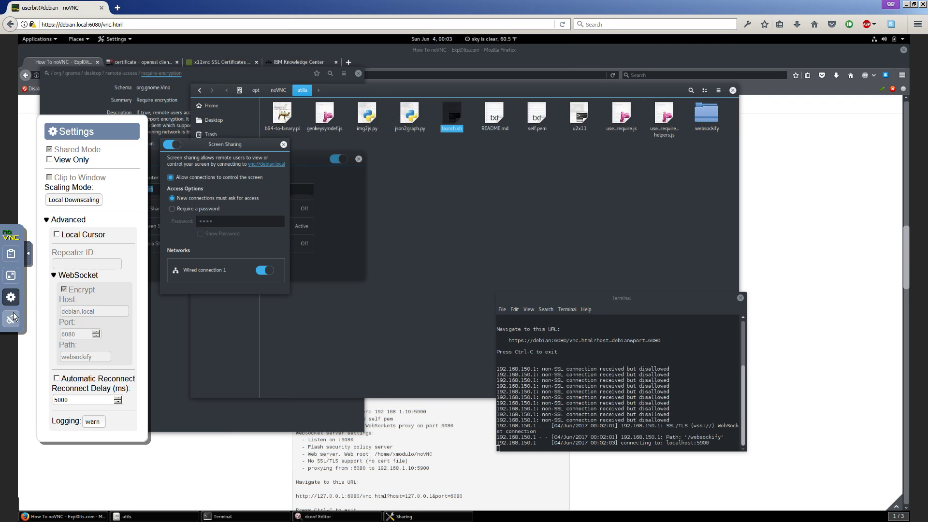
pyautogui.click(13, 317)
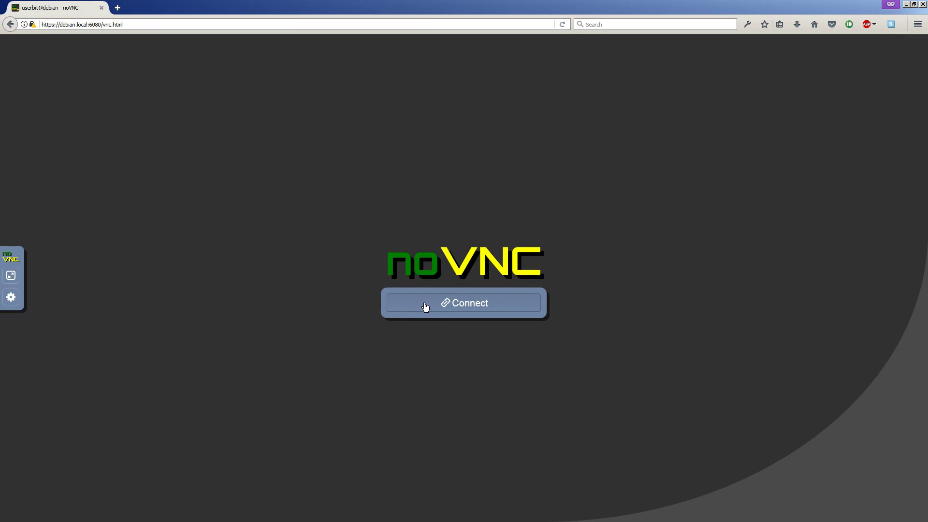
# Step: Reconnect noVNC so the Debian VM desktop appears live in the browser again
pyautogui.click(427, 305)
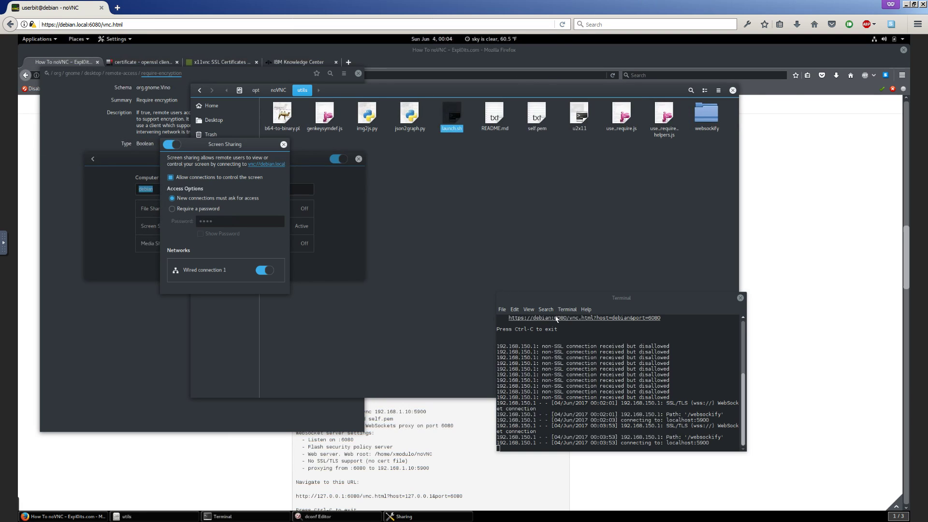
# Step: Move the remote terminal window higher and switch noVNC to full screen
pyautogui.click(581, 301)
pyautogui.moveTo(581, 300); pyautogui.dragTo(628, 243)
pyautogui.click(4, 239)
pyautogui.click(10, 286)
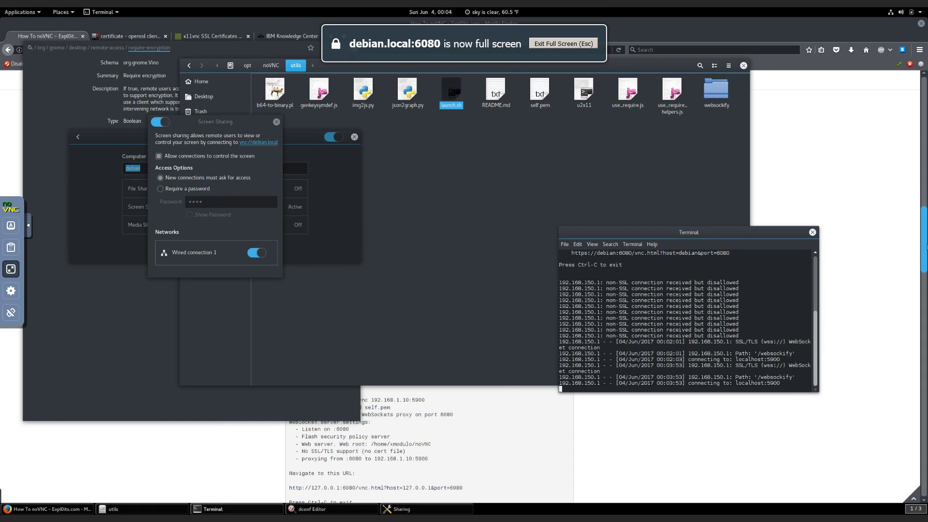
# Step: Re-allow remote screen control, then open a second terminal tab and the Activities overview
pyautogui.click(216, 156)
pyautogui.moveTo(199, 125); pyautogui.dragTo(294, 259)
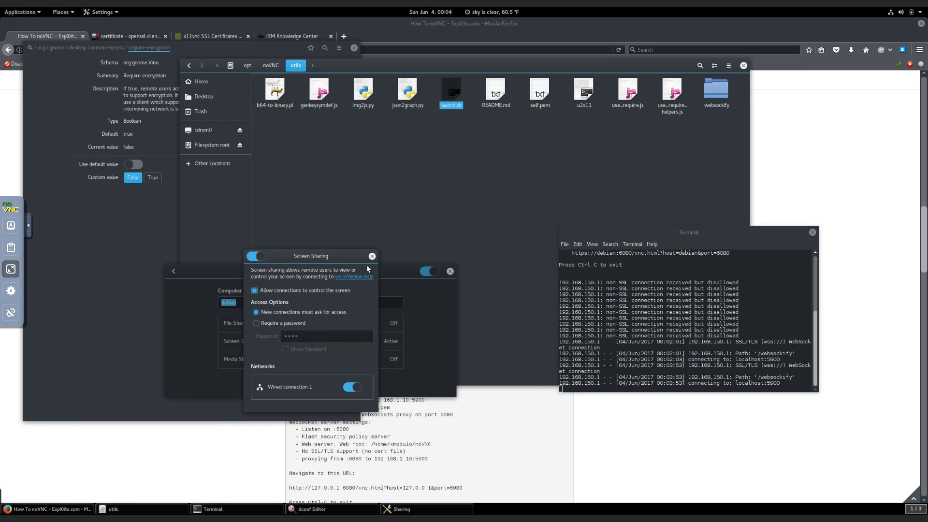
pyautogui.click(588, 180)
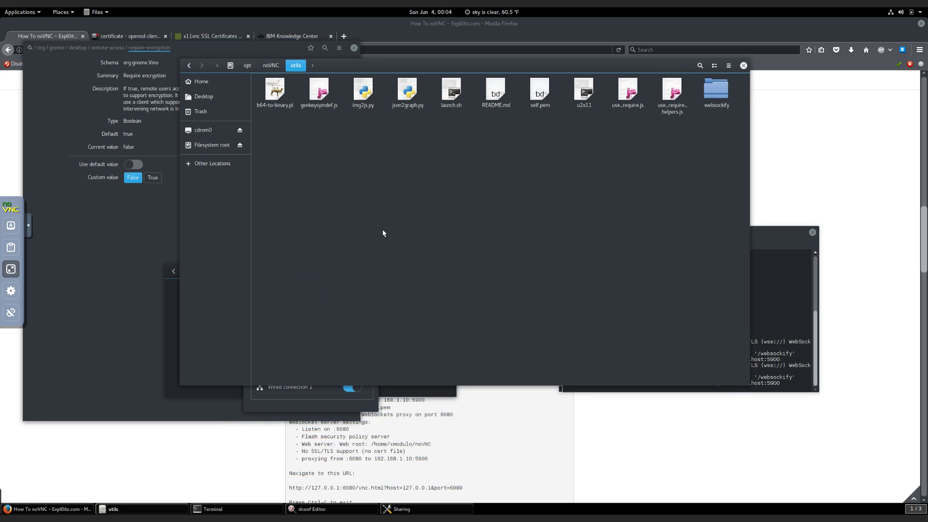
pyautogui.click(785, 293)
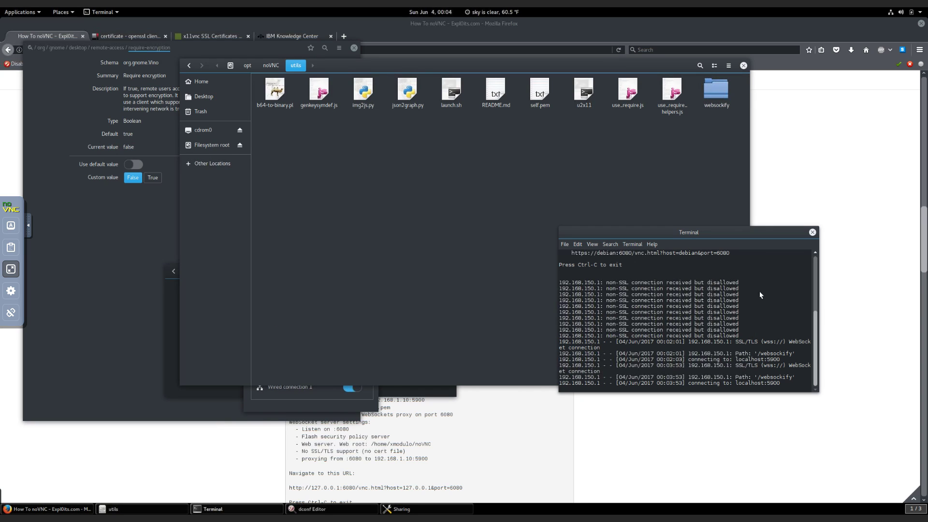
pyautogui.hotkey('ctrl', 'shift', 't')
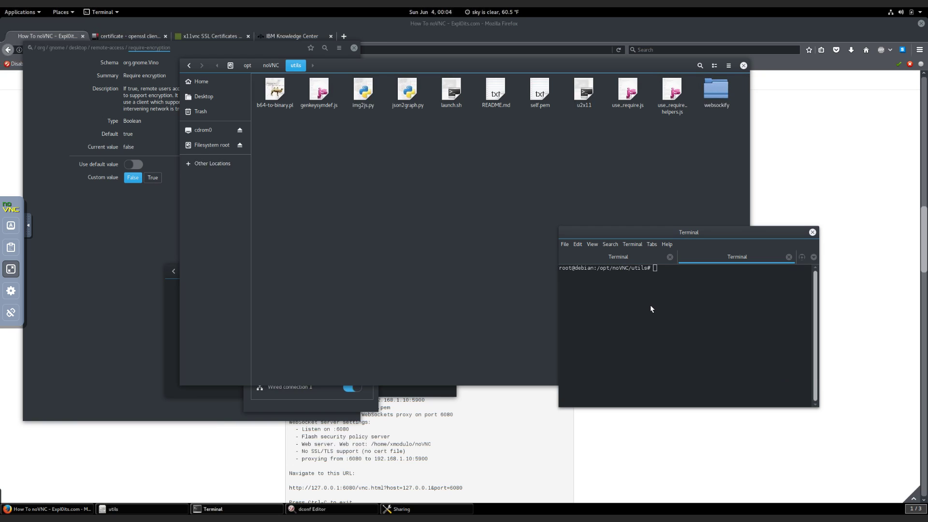
pyautogui.press('super')
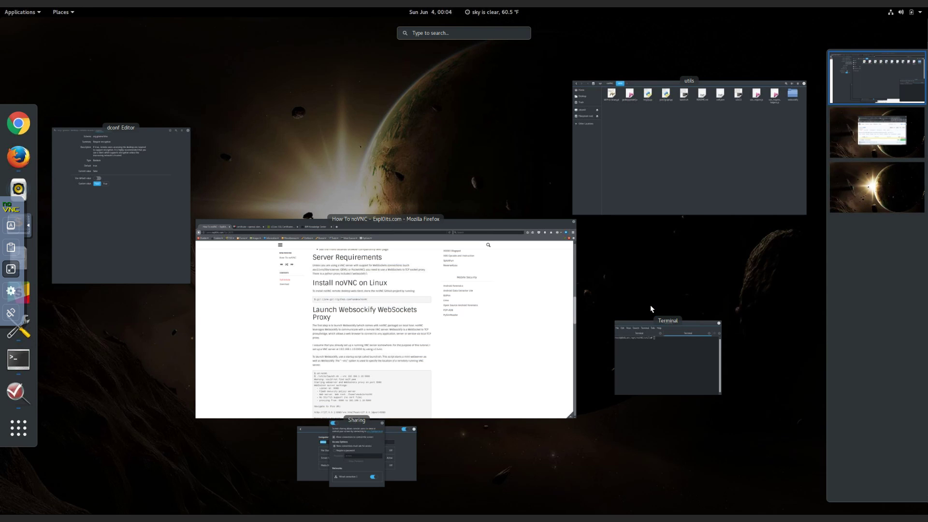
# Step: Maximize the remote Terminal window, finishing with the Activities overview open
pyautogui.press('super')
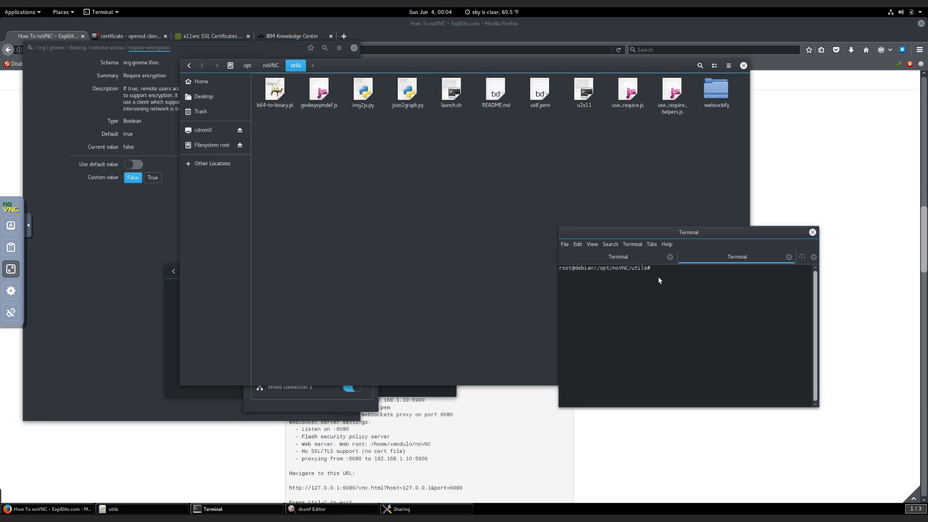
pyautogui.doubleClick(720, 233)
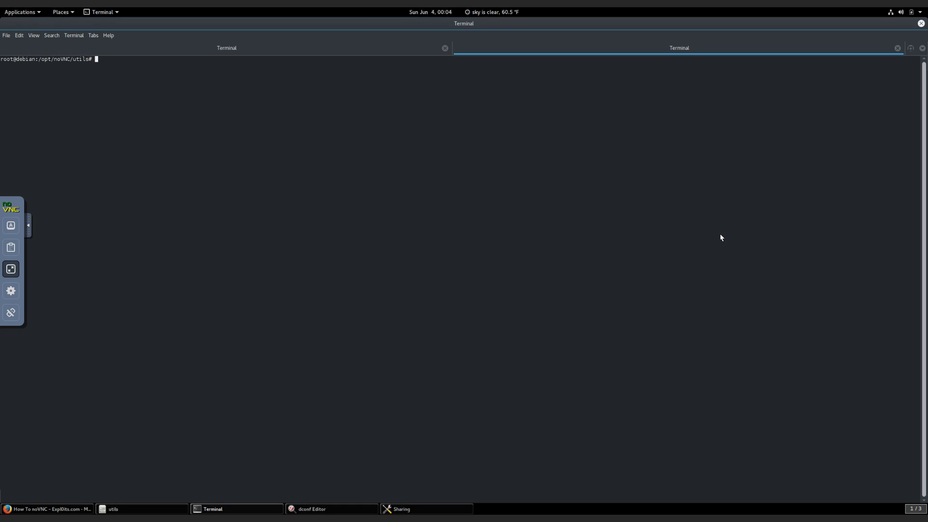
pyautogui.press('super')
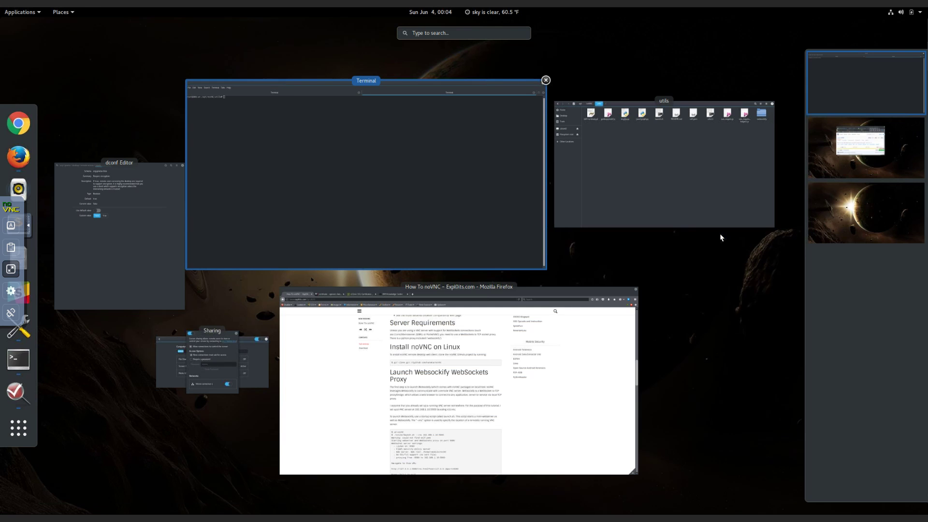
pyautogui.click(421, 141)
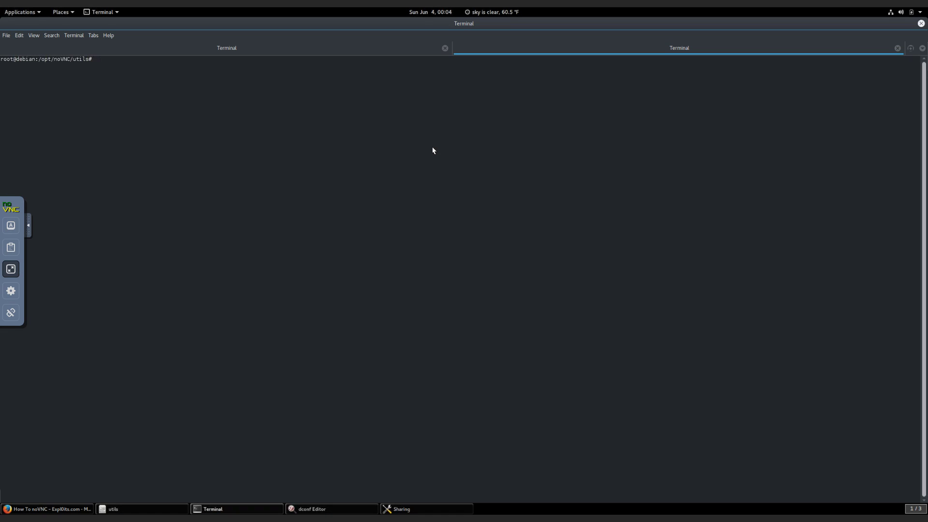
pyautogui.press('super')
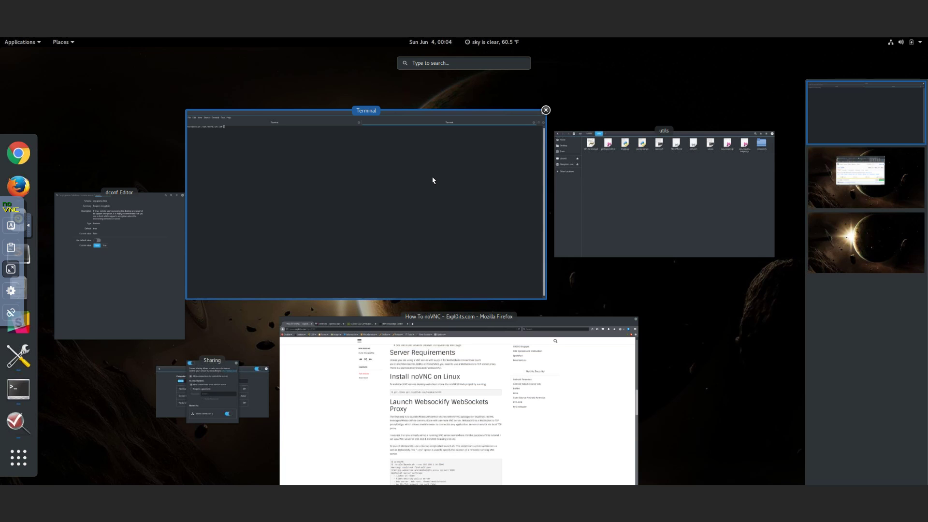
pyautogui.click(433, 181)
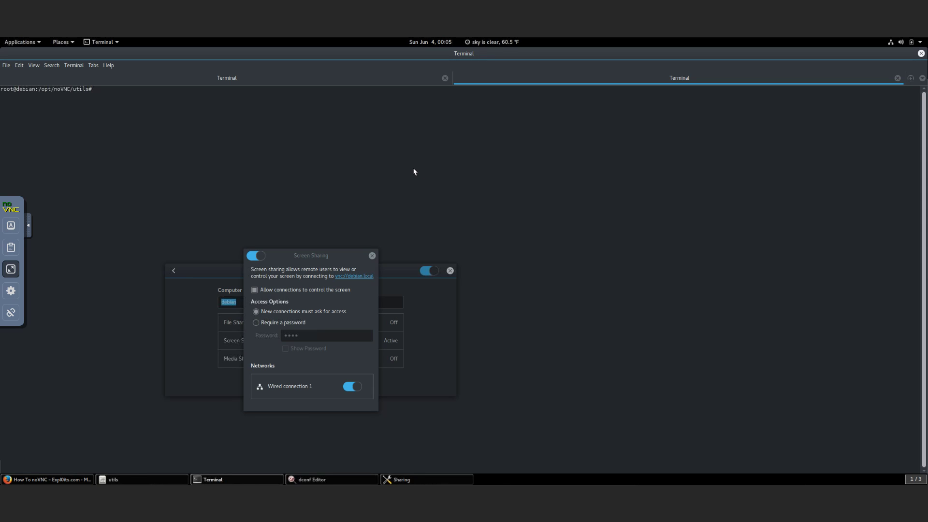
pyautogui.press('super')
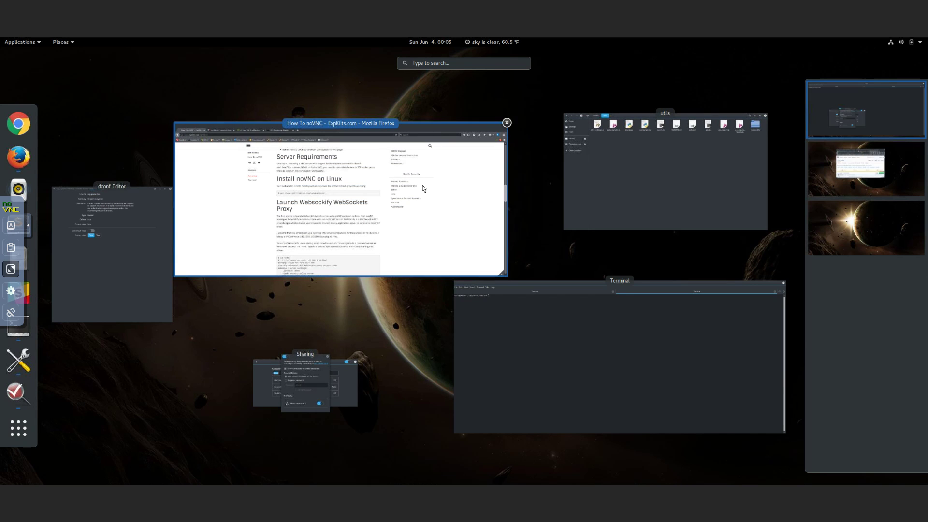
# Step: Close the Screen Sharing dialog and the Sharing settings window, leaving the maximized terminal
pyautogui.click(290, 324)
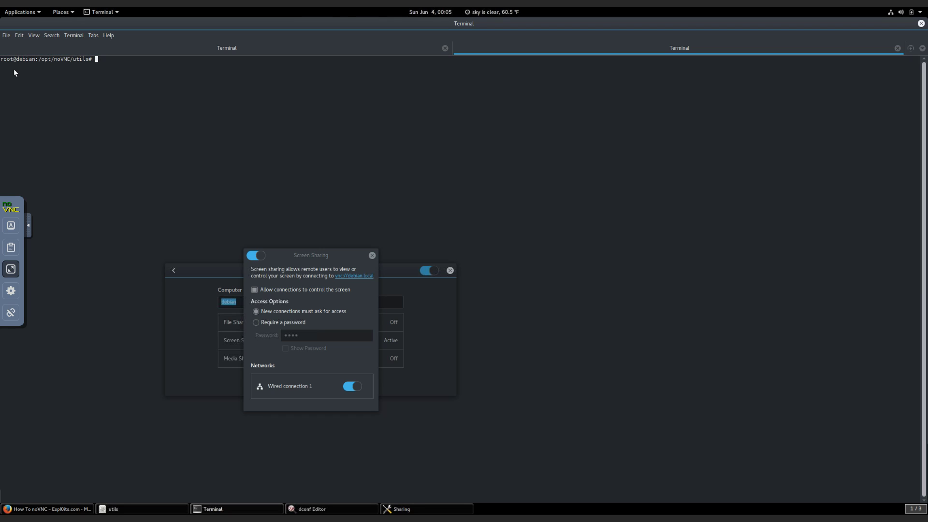
pyautogui.write('j')
pyautogui.click(343, 270)
pyautogui.click(372, 256)
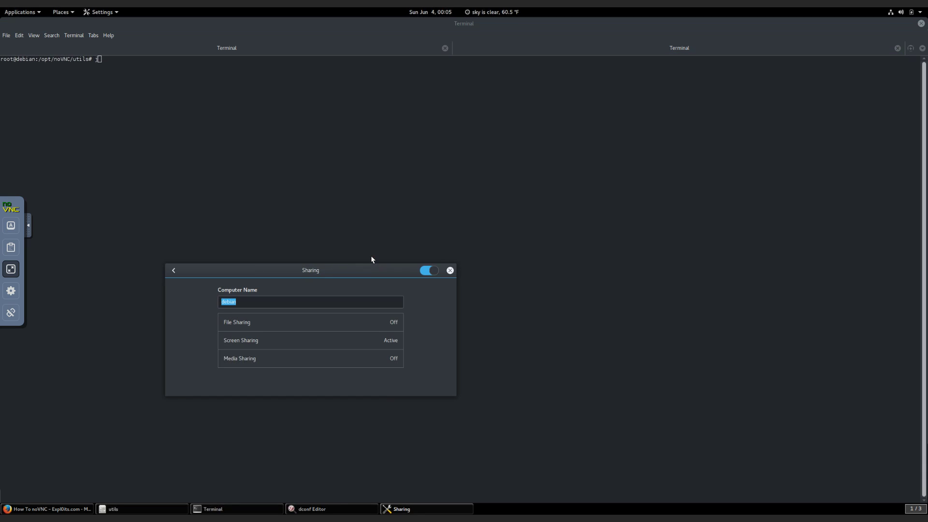
pyautogui.click(449, 271)
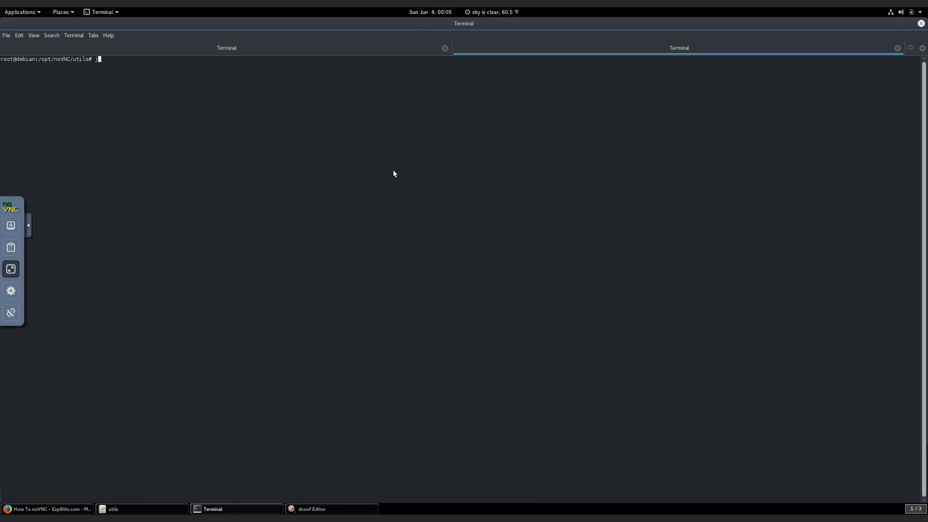
# Step: Run journalctl -xef in the second tab, stop it with Ctrl+C, and exit browser full screen
pyautogui.write('journalctl -xef')
pyautogui.press('Return')
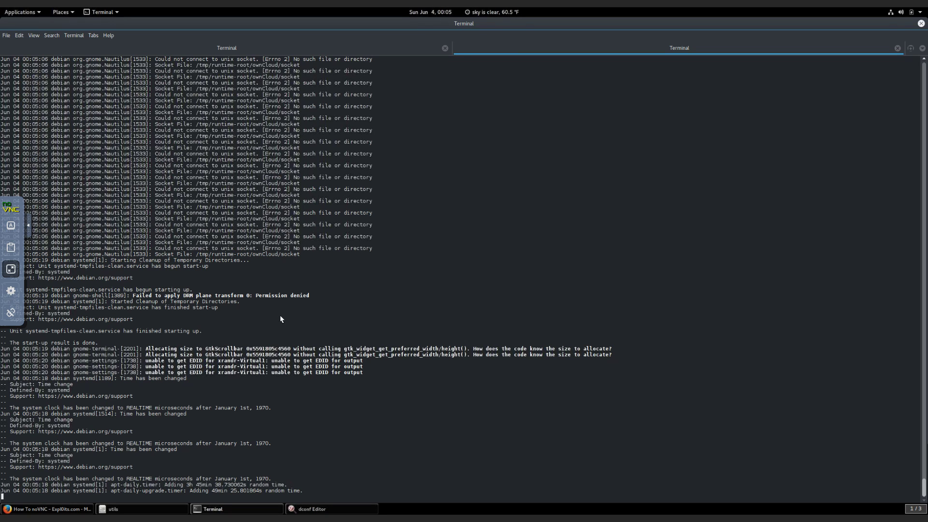
pyautogui.hotkey('ctrl', 'c')
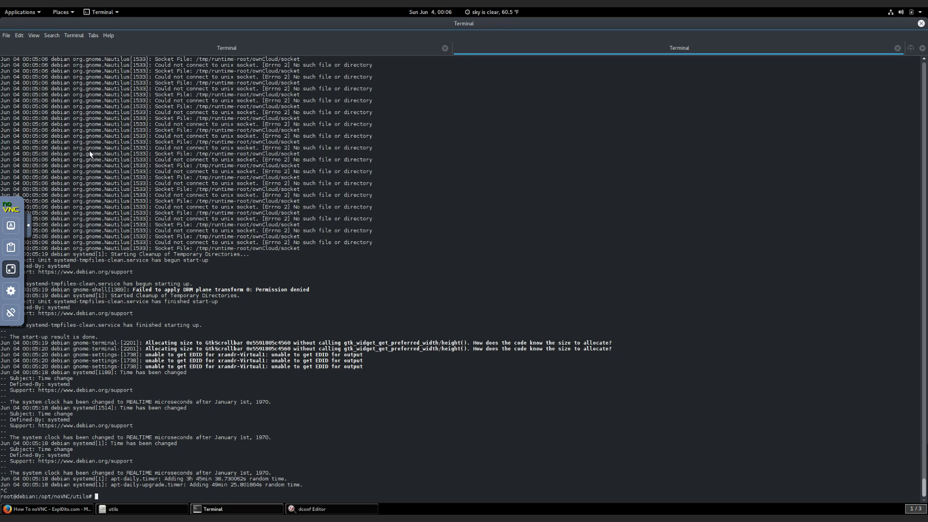
pyautogui.press('Escape')
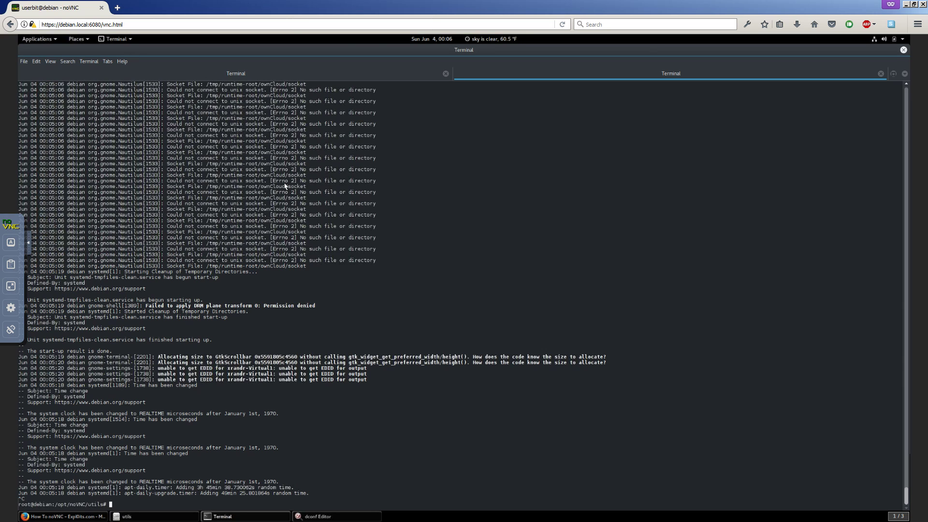
# Step: Turn on Local Cursor in the noVNC settings panel
pyautogui.click(11, 306)
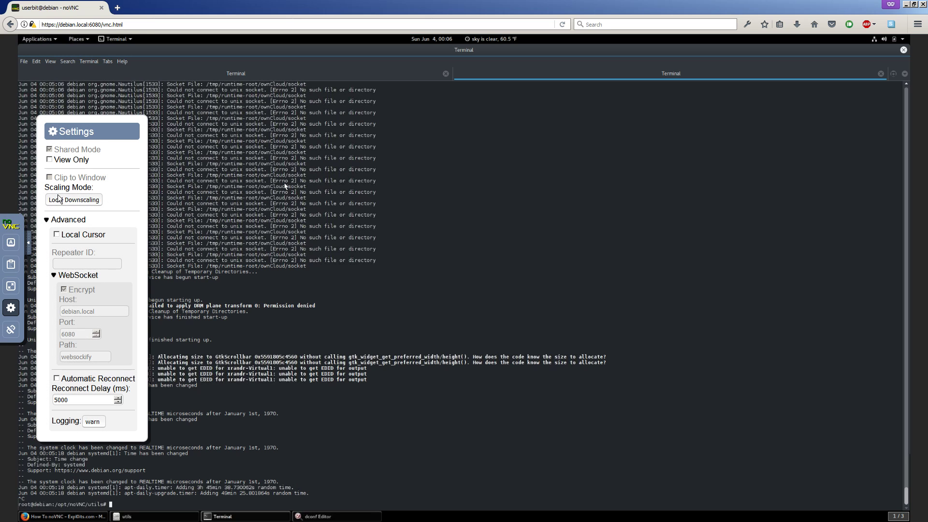
pyautogui.click(70, 235)
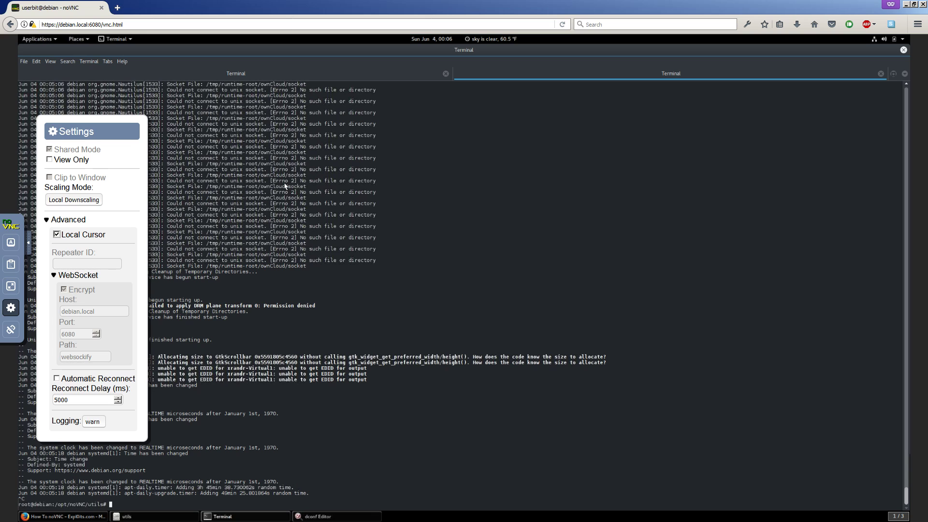